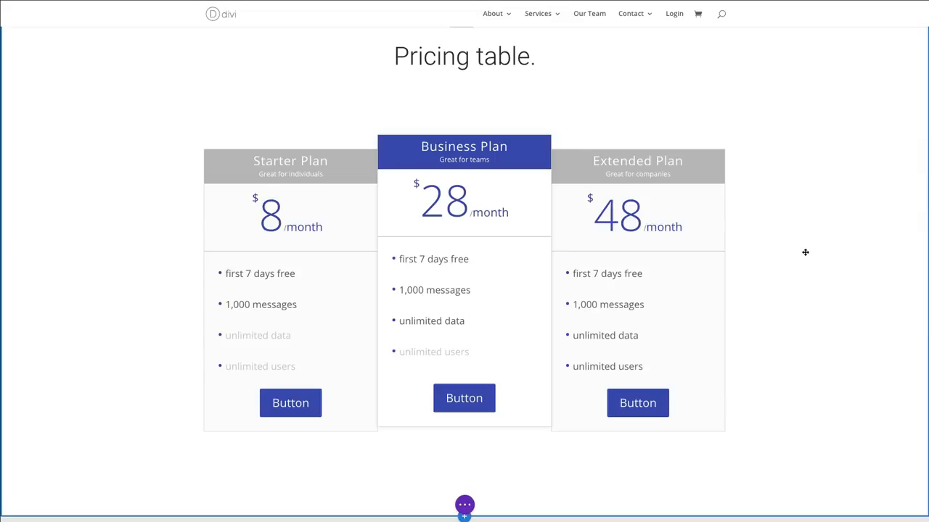
- Delete the existing pricing table module and insert a new Pricing Tables module in its place
mouse_move(493, 161)
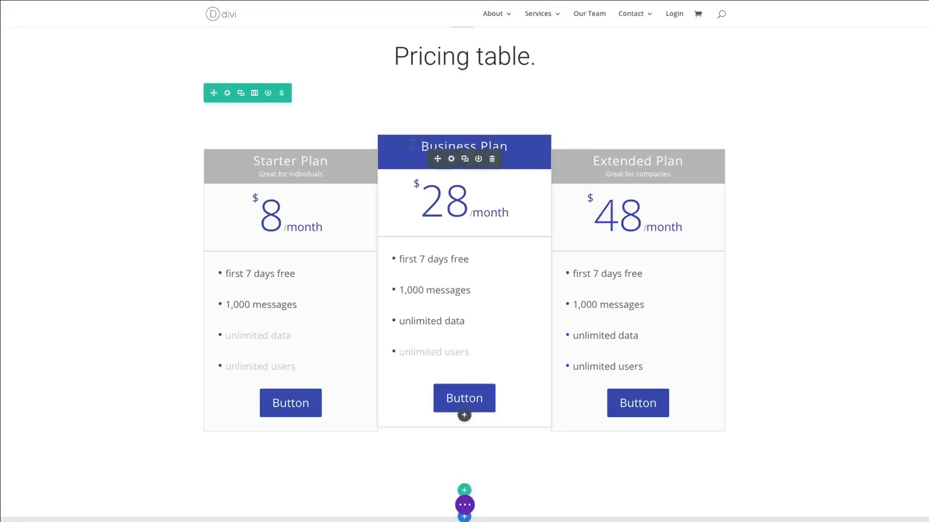
click(493, 159)
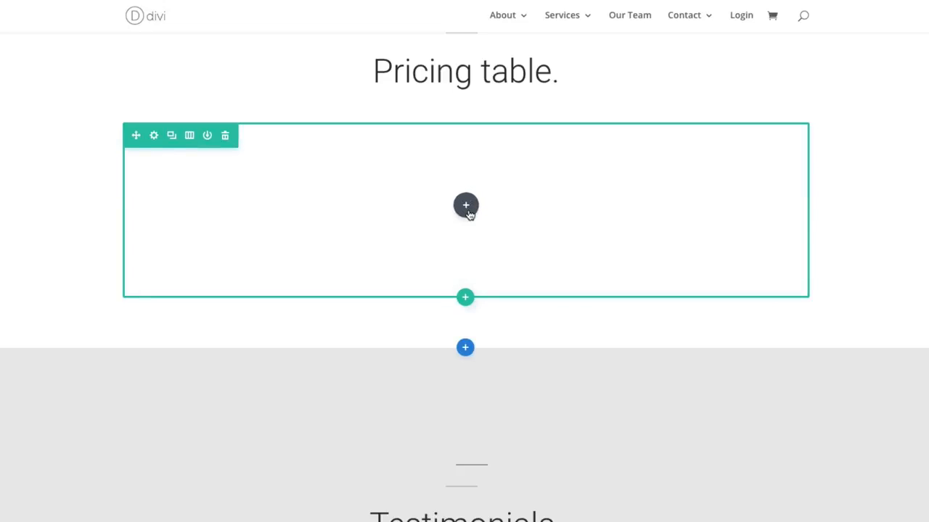
click(466, 208)
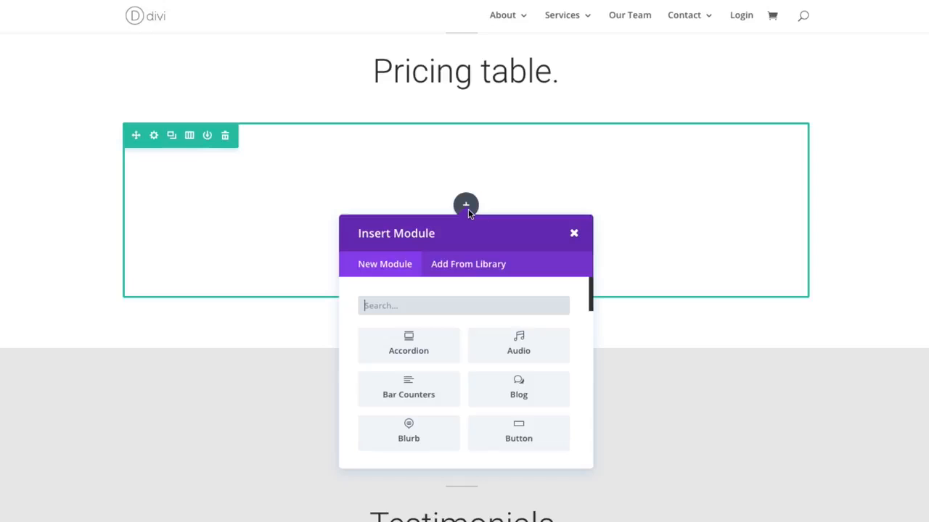
text(pri)
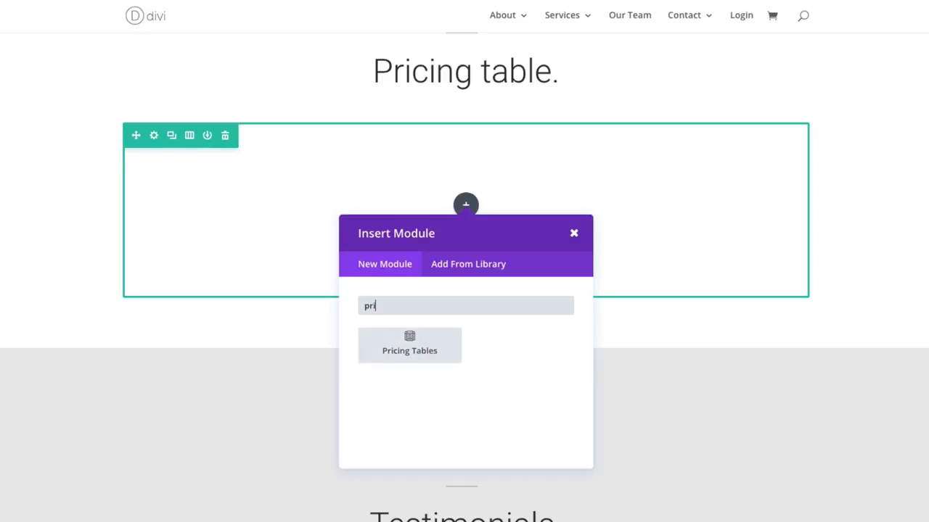
click(440, 347)
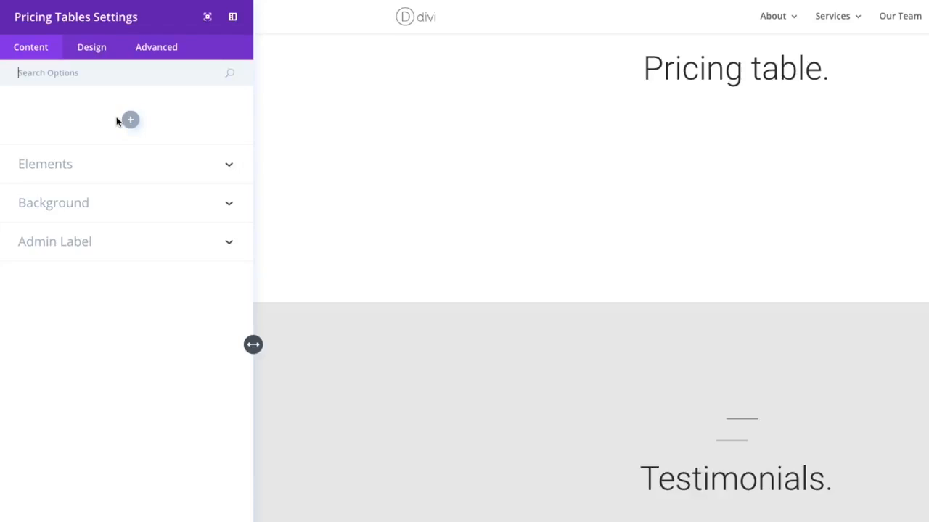
- Add a pricing table item titled "Starter Plan" with the subtitle "Great for Individuals"
click(134, 125)
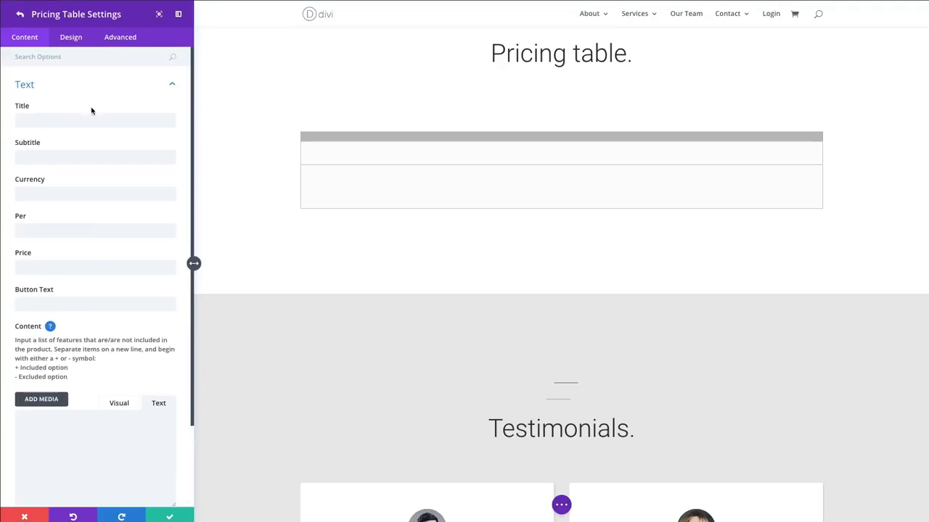
click(128, 125)
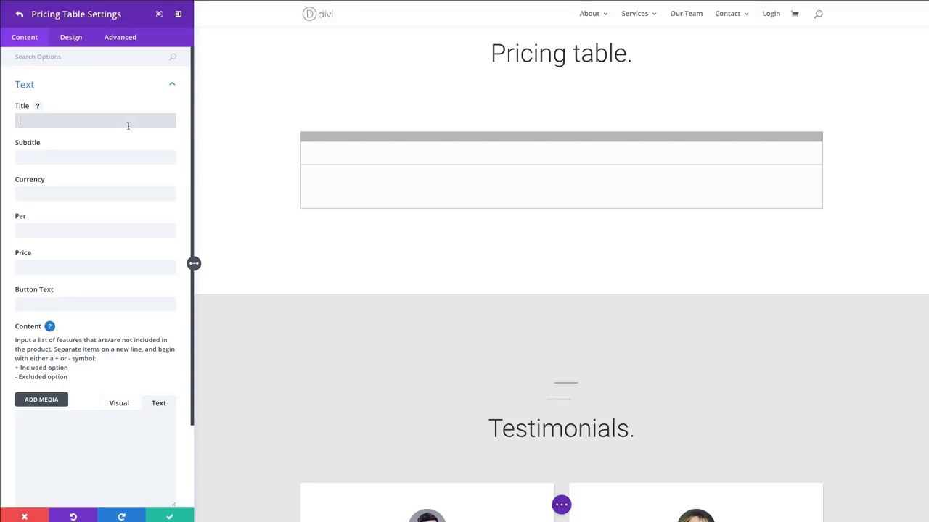
text(Starter)
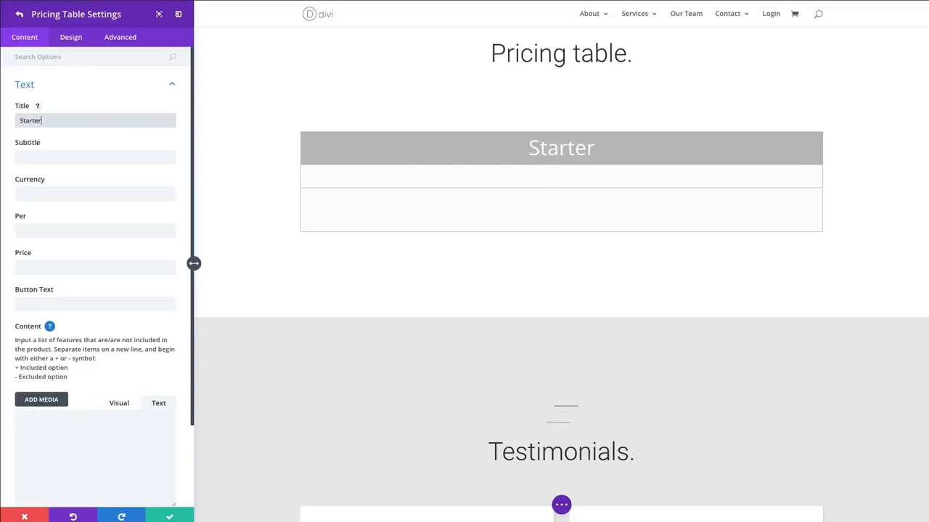
text( Plan)
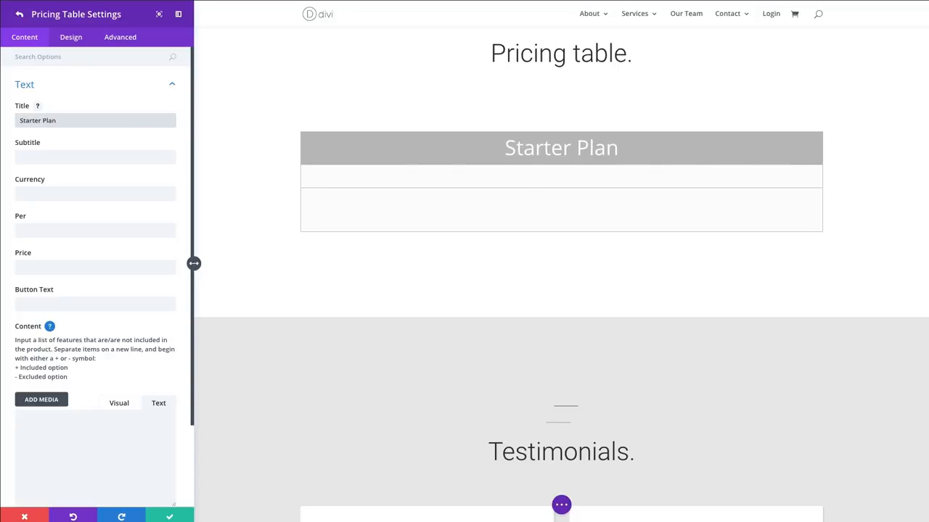
key(Tab)
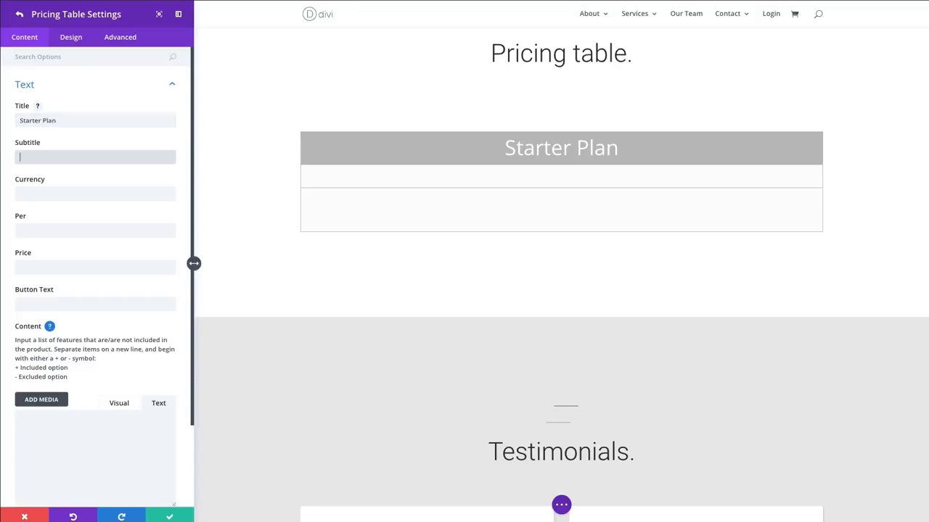
text(Great)
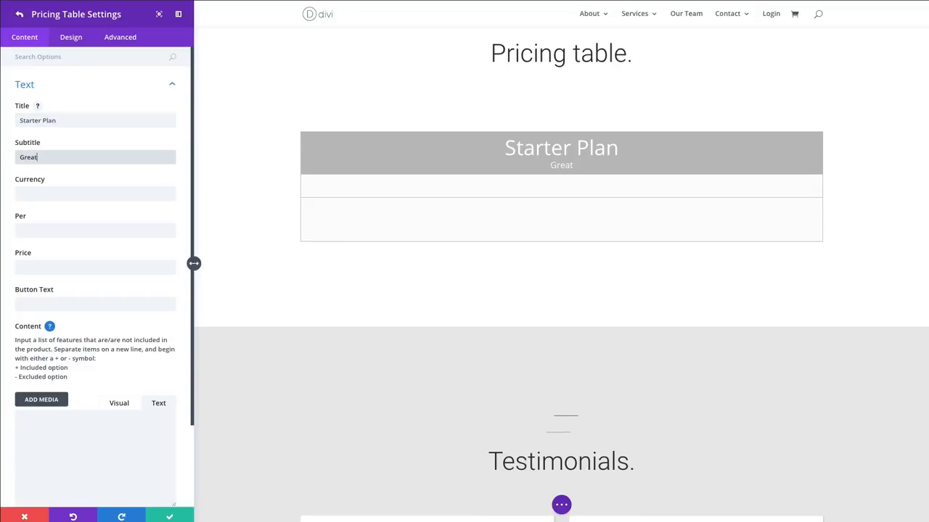
text( for Individuals)
- Set the Starter Plan's currency to $, its billing period to "month" and its price to 8
key(Tab)
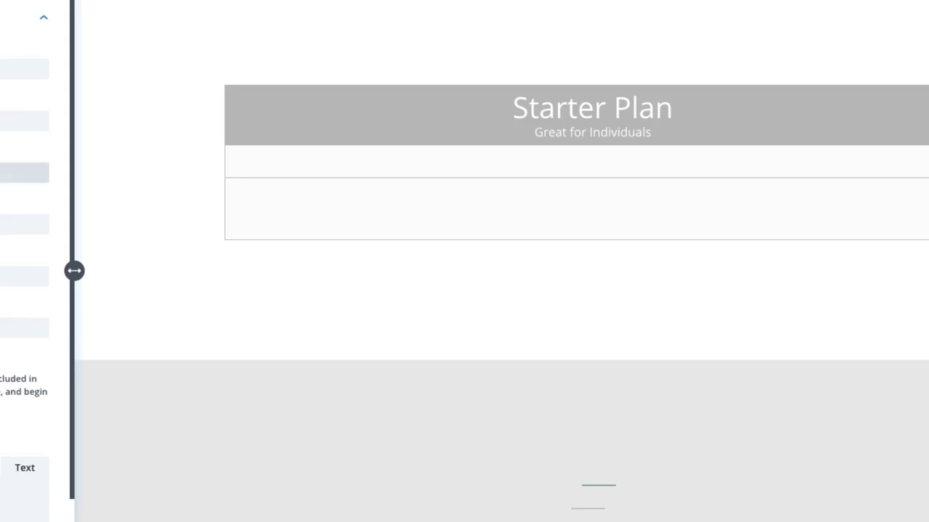
text($)
key(Tab)
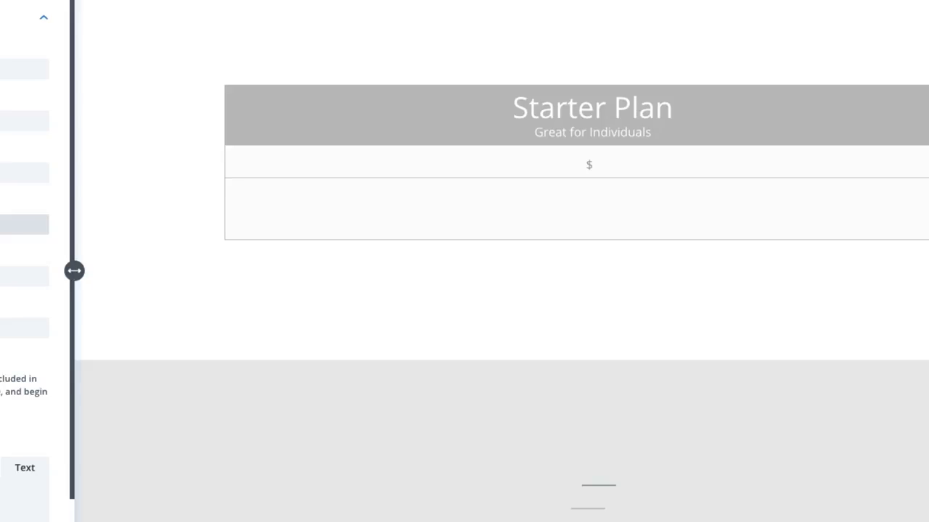
text(month)
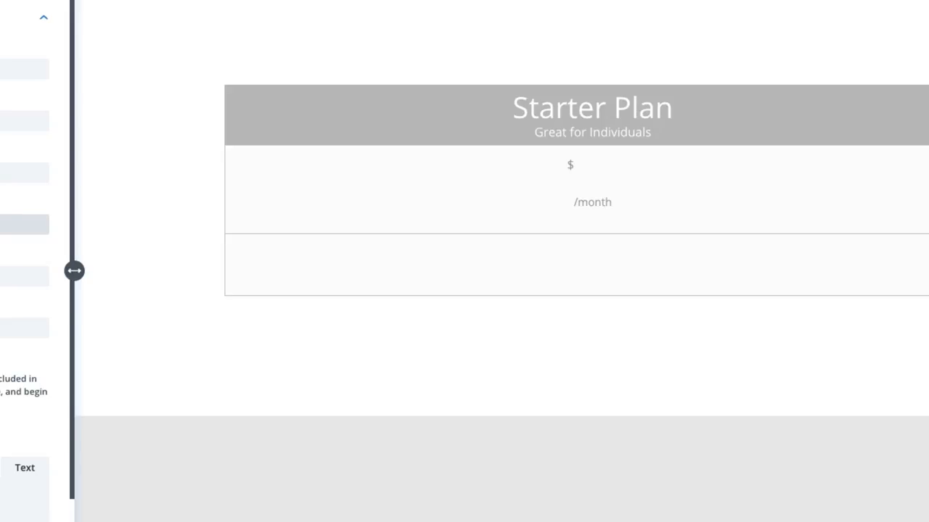
click(14, 276)
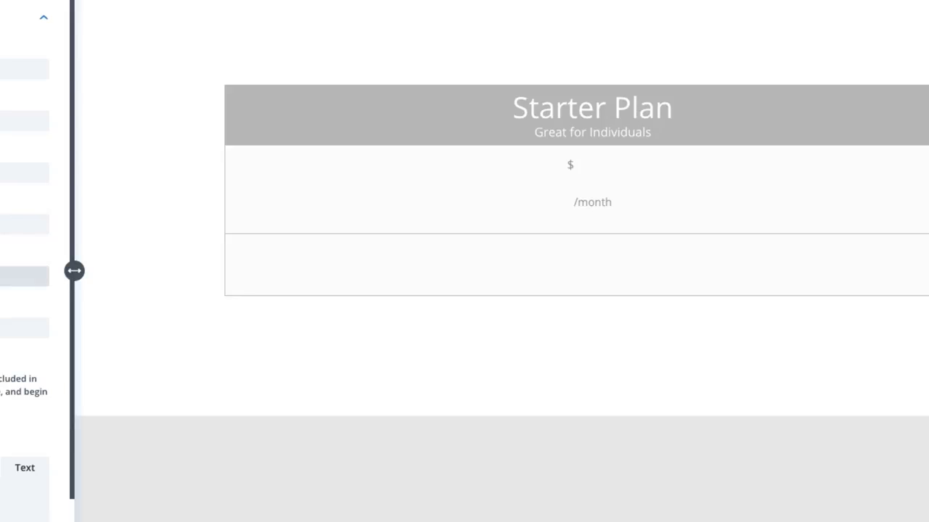
text(8)
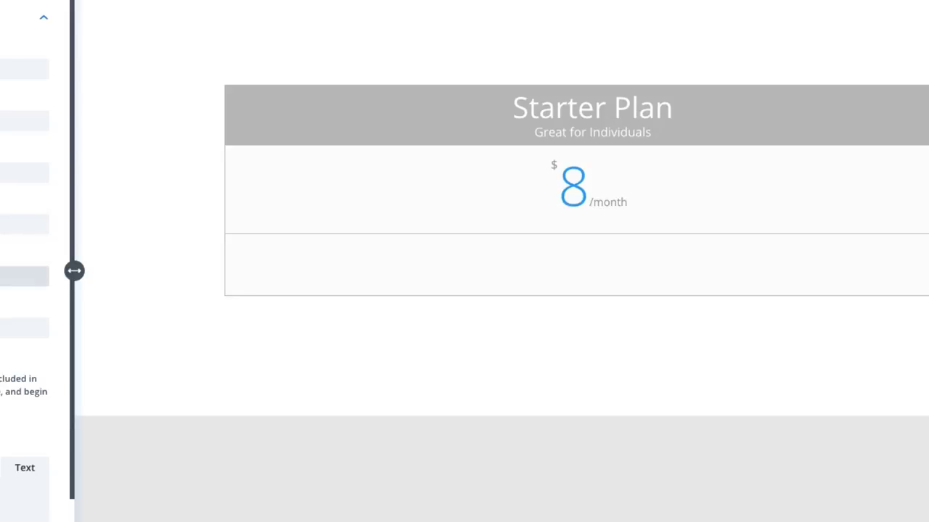
- Set the Starter Plan's button text to "Buy Now"
scroll(25, 277, down, 1)
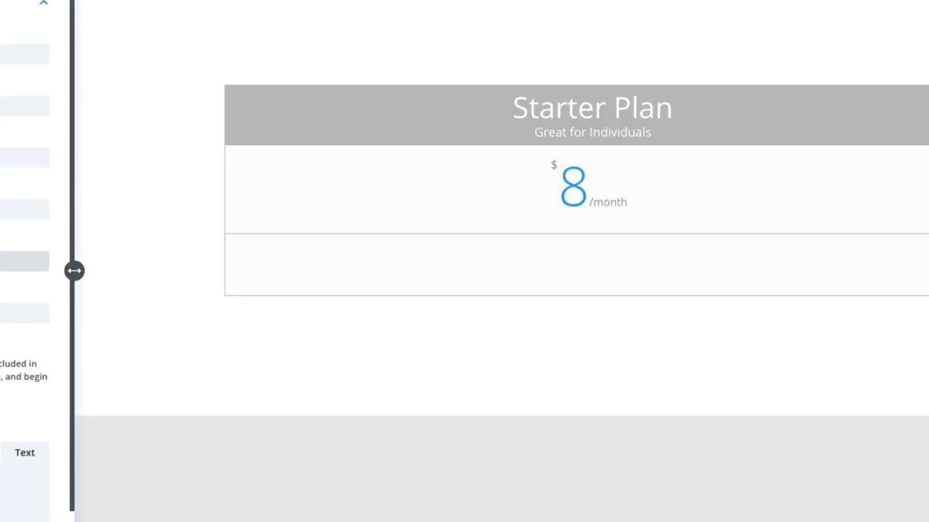
click(15, 314)
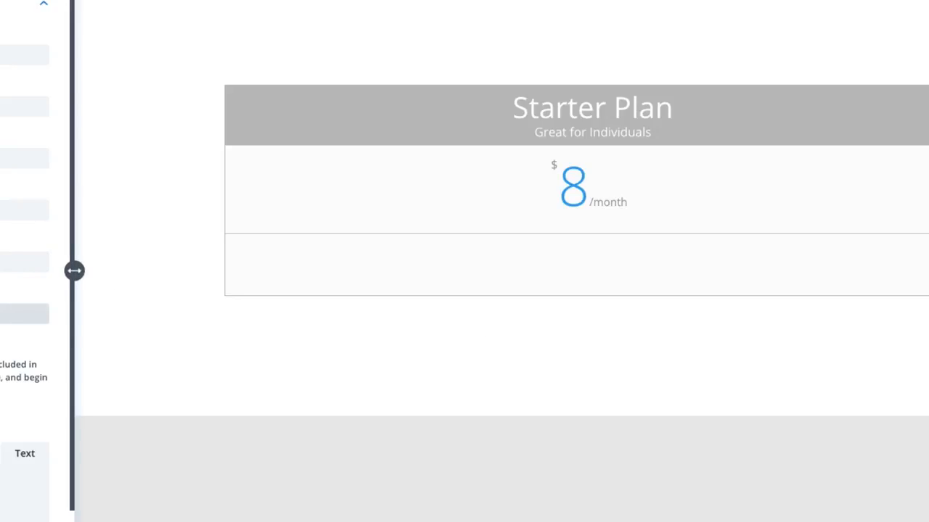
text(Sp)
- Paste the feature list "first 7 days free", "1,000 messages", "unlimited data" and "unlimited users" into the plan's content, one item per line
scroll(8, 319, down, 3)
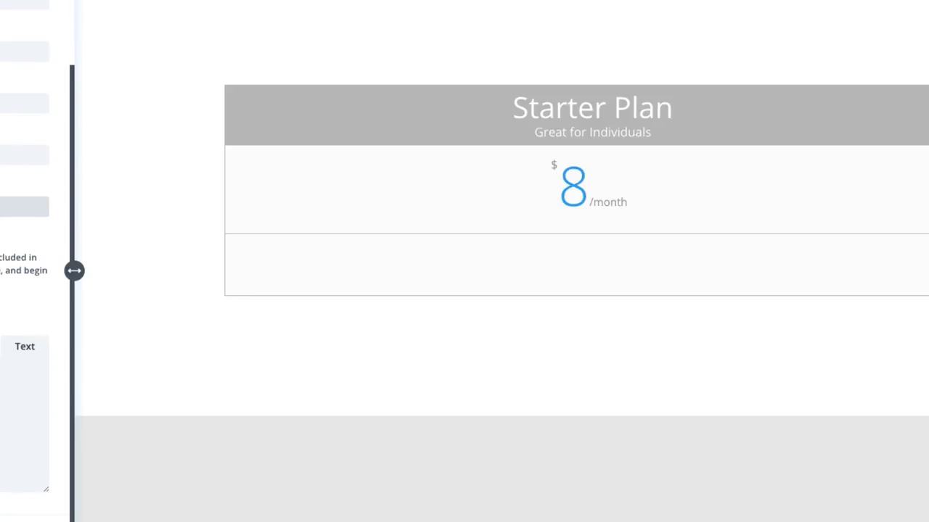
click(6, 406)
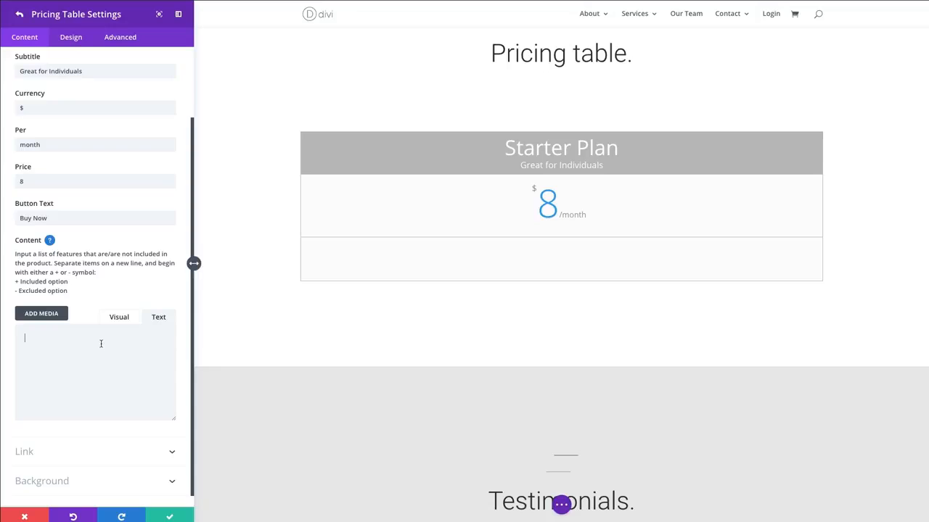
text(first 7 days free 1,000 messages unlimited data unlimited users)
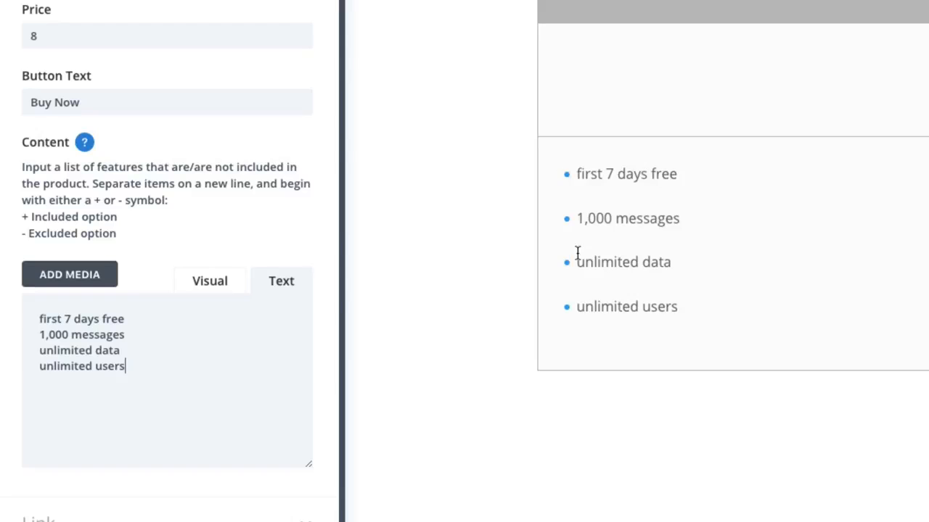
- Mark "first 7 days free" and "1,000 messages" as included by prefixing each line with a + symbol
click(31, 322)
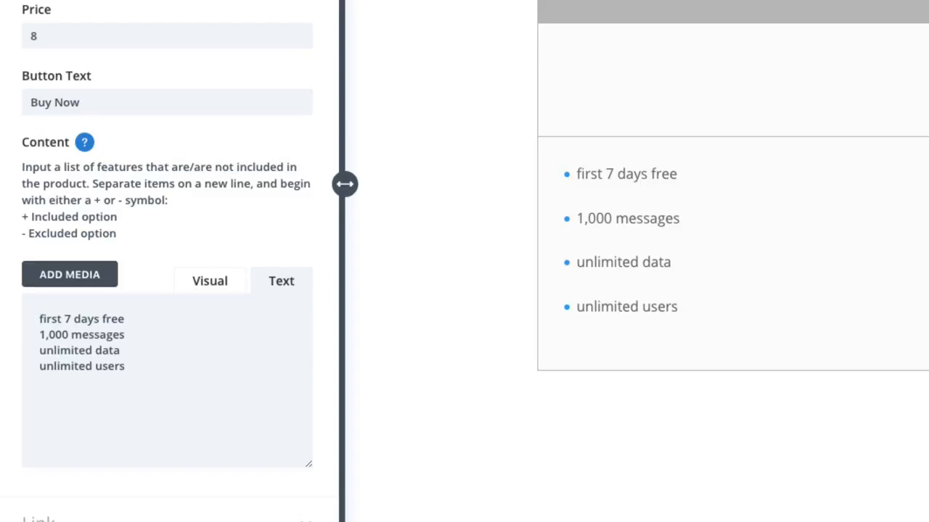
text(+ .)
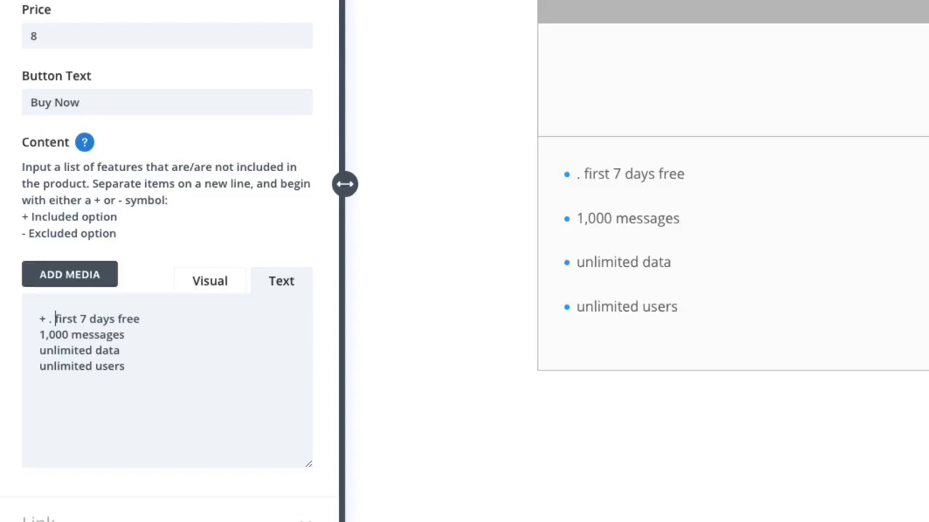
key(BackSpace)
key(BackSpace)
key(Down)
key(Left)
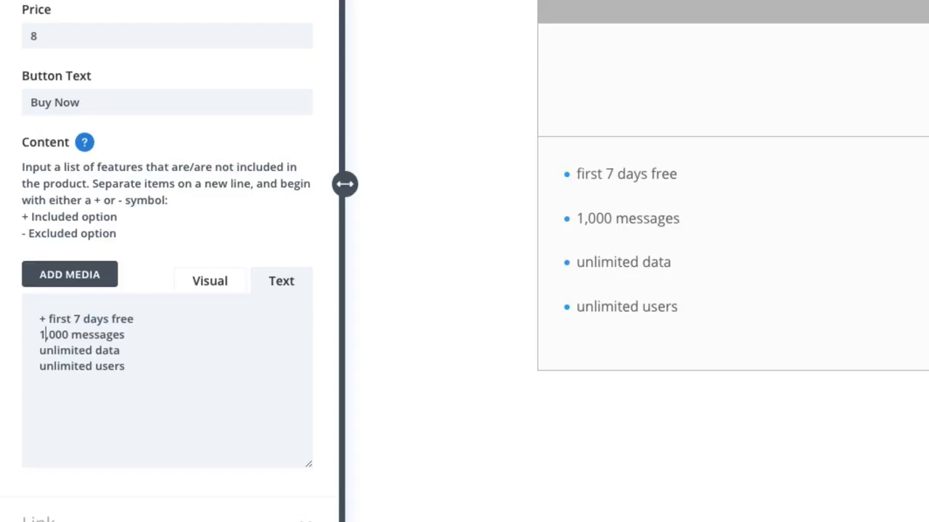
text(+)
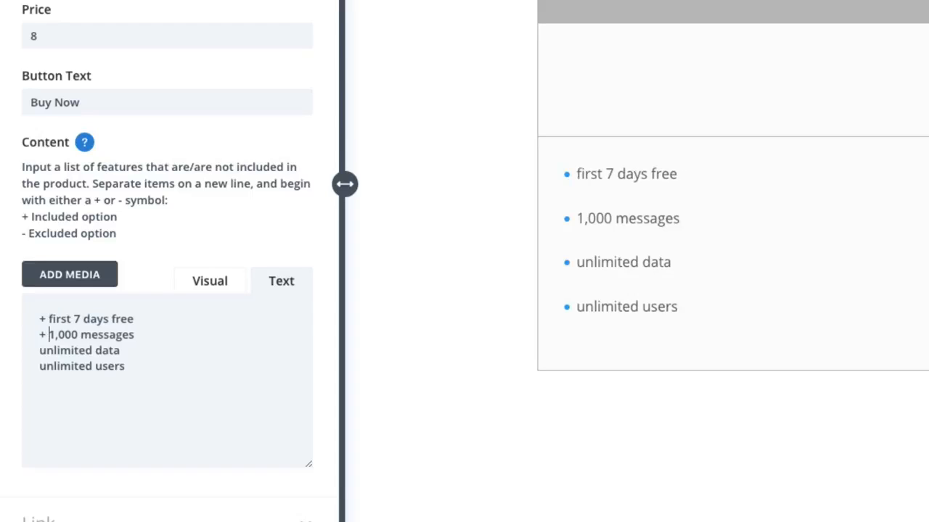
- Mark "unlimited data" and "unlimited users" as excluded by prefixing each line with a - symbol
key(Down)
key(Home)
text(-)
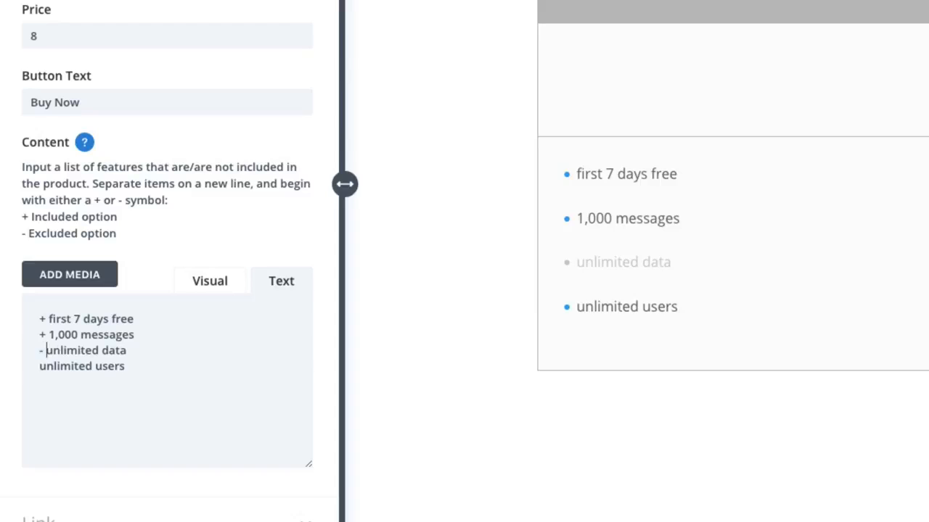
key(Down)
key(Home)
text(-)
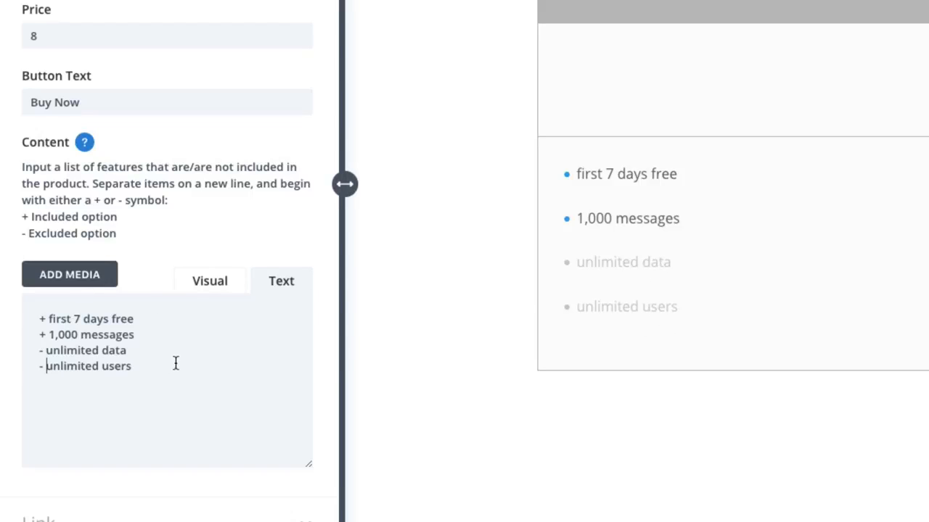
- Set the Starter Plan's button URL to the placeholder link "#"
scroll(198, 356, down, 1)
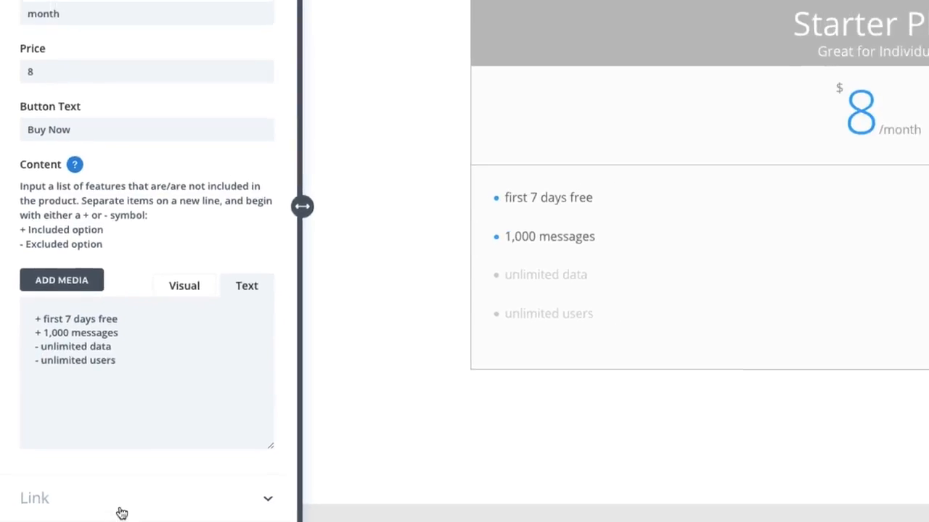
click(121, 512)
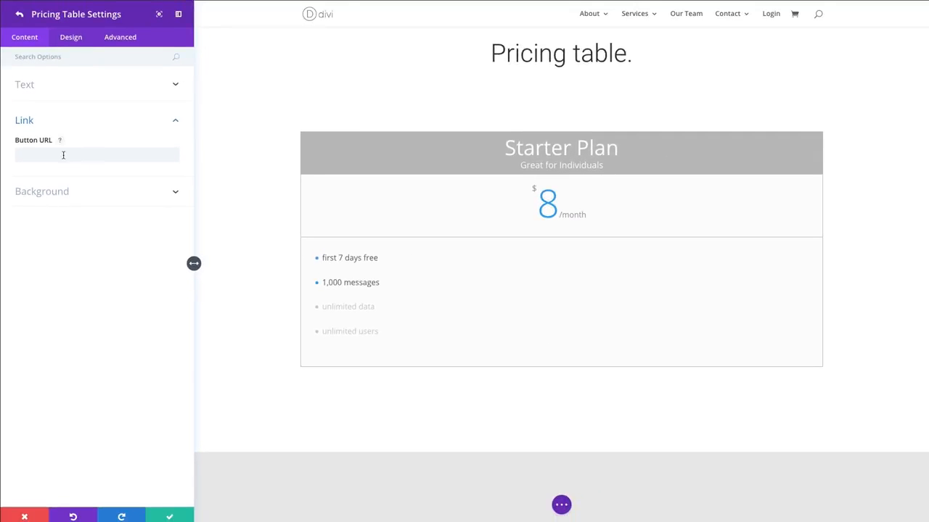
click(78, 98)
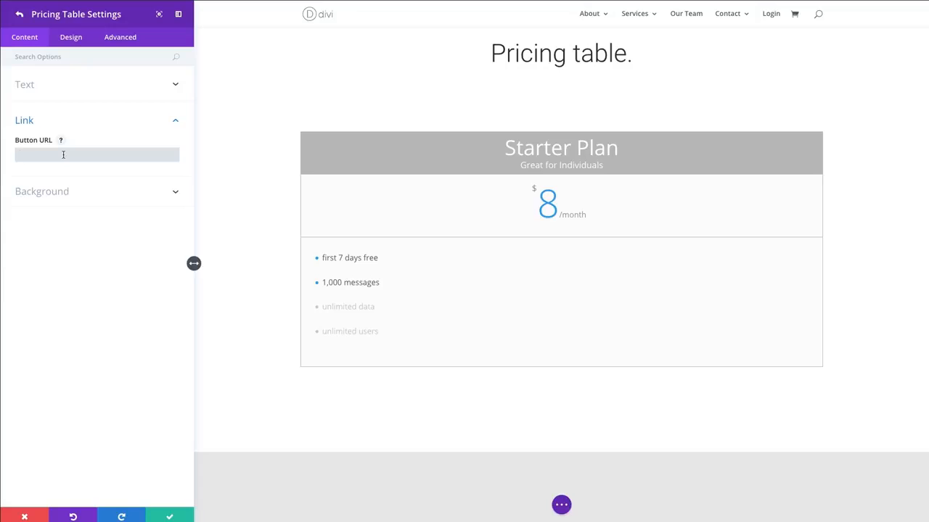
text(#)
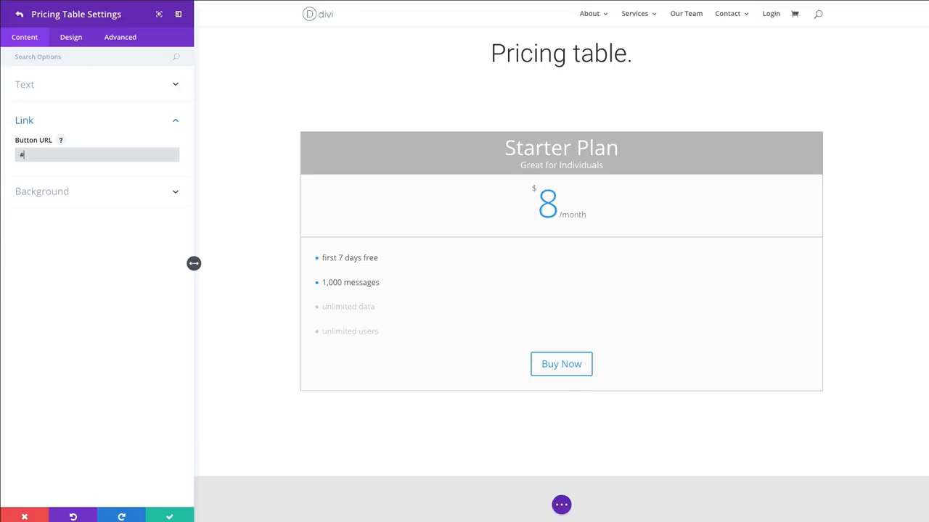
click(88, 194)
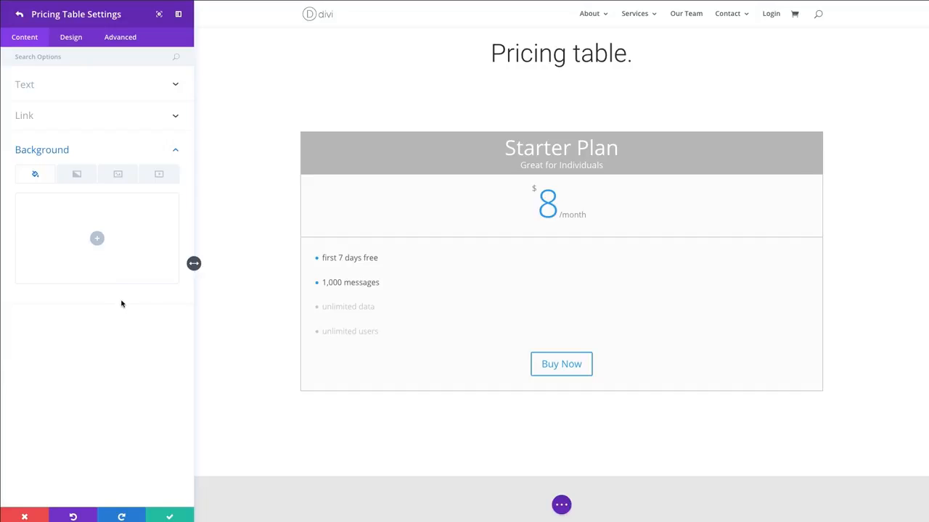
click(81, 41)
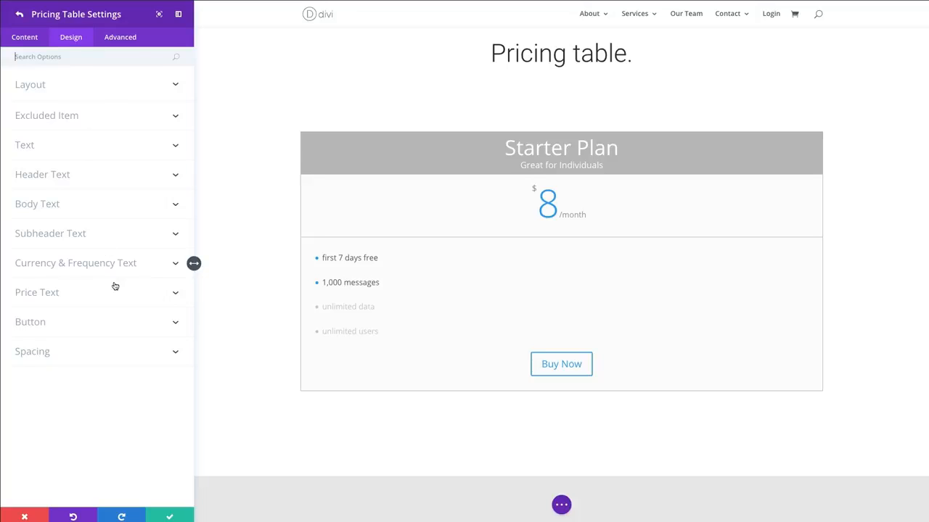
click(145, 48)
- Save the Starter Plan item's settings and duplicate the item twice to make three pricing tables
click(171, 515)
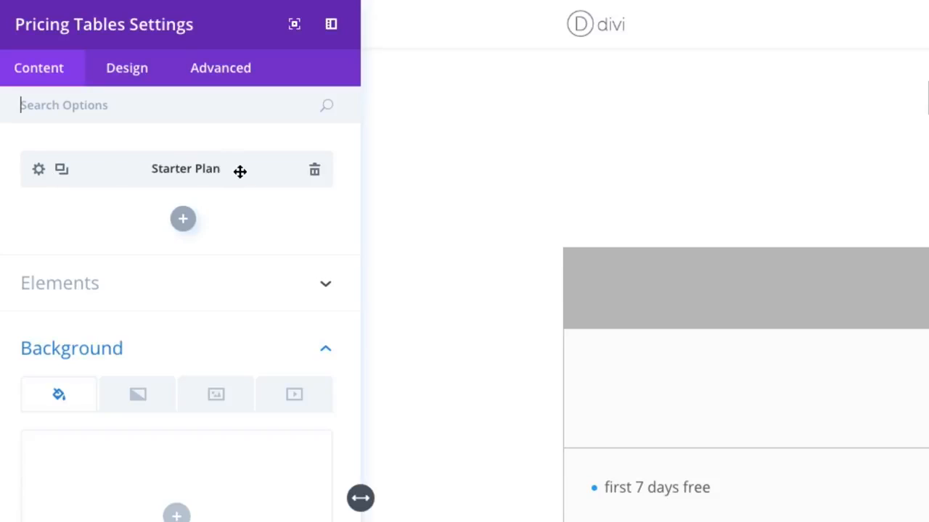
click(62, 170)
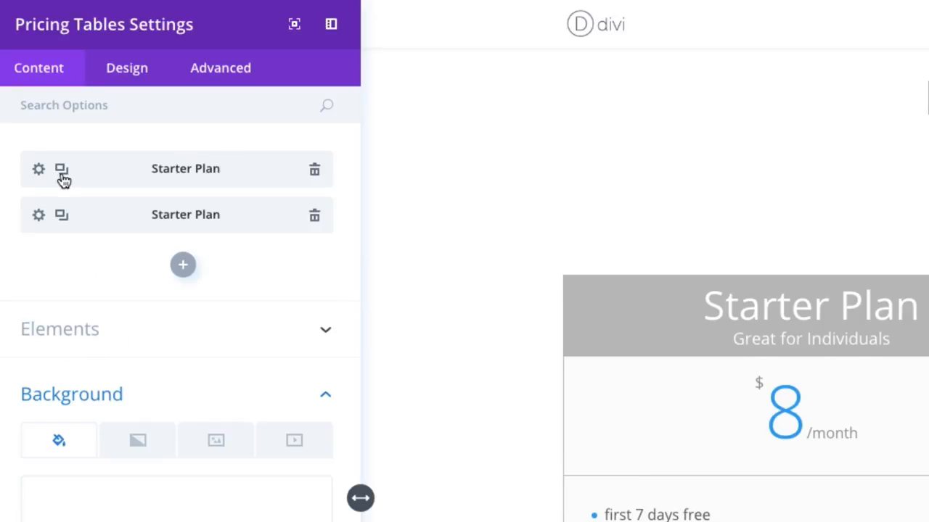
click(62, 171)
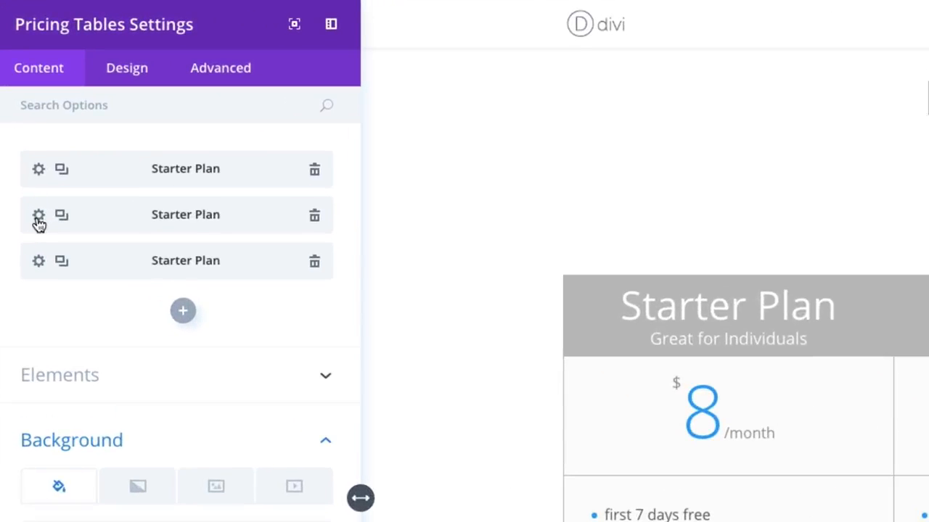
- Retitle the second pricing table "Business Plan" and change its subtitle to "Great for Teams"
click(24, 116)
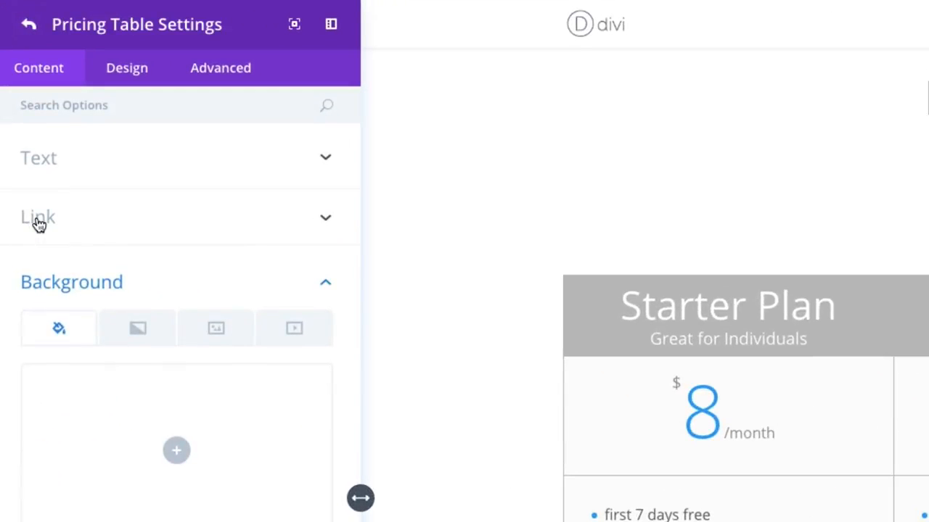
click(169, 164)
drag(139, 230, 2, 236)
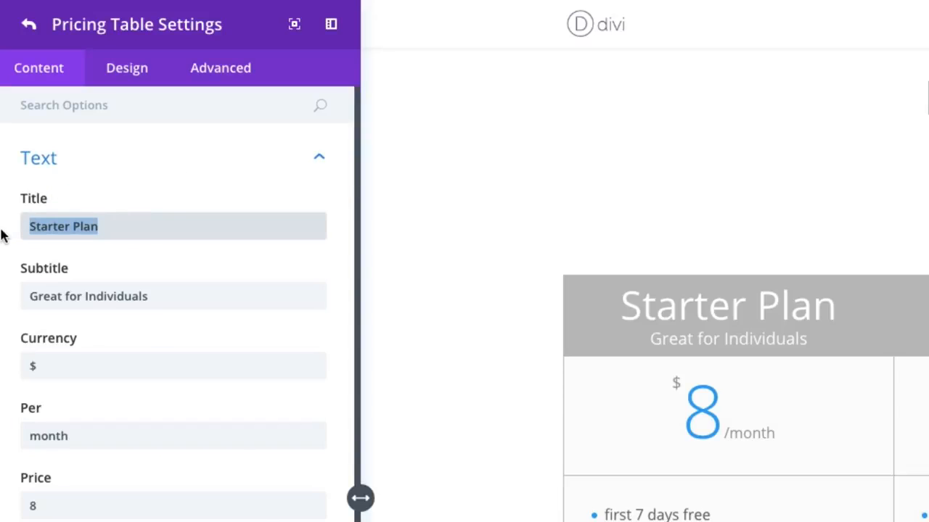
double_click(47, 227)
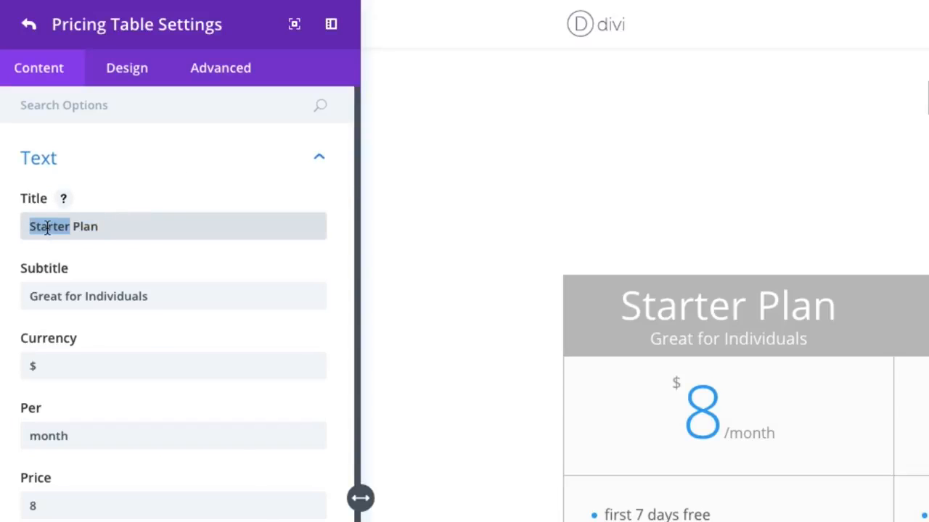
text(Business)
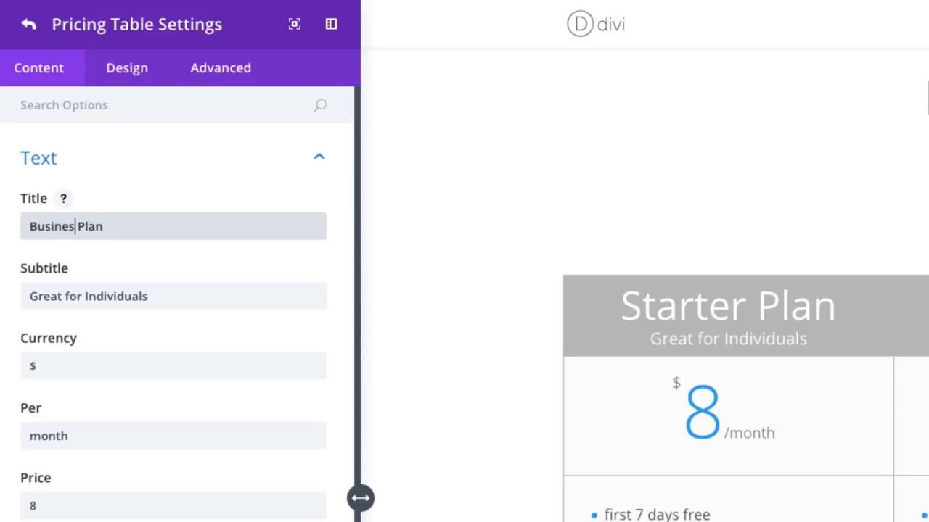
double_click(105, 296)
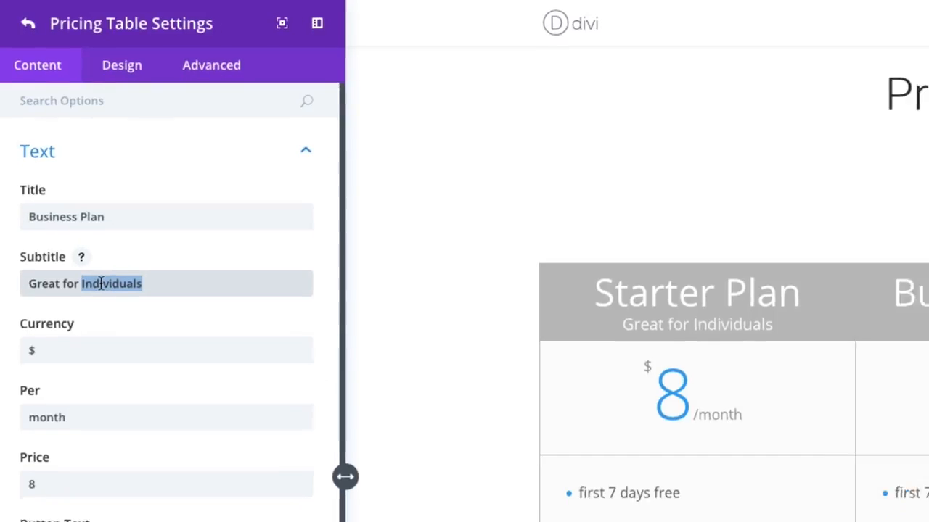
text(Teams)
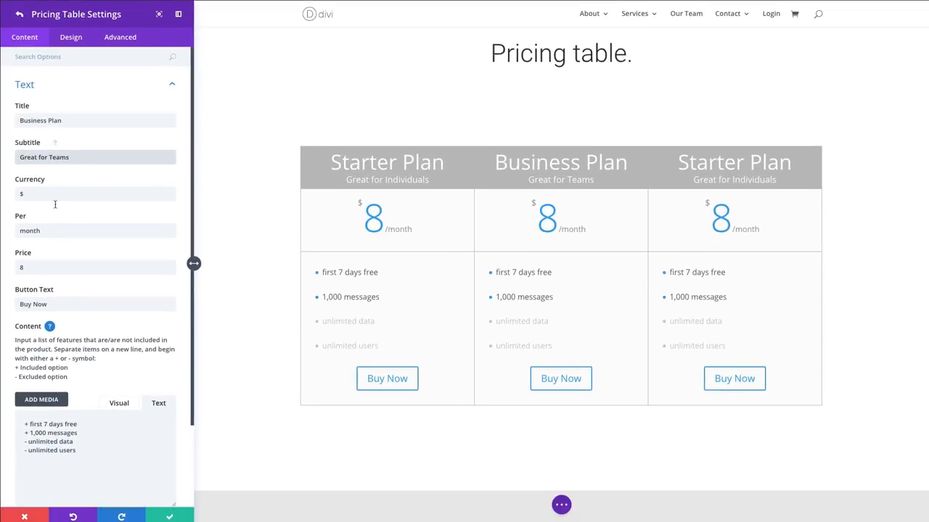
- Set the Business Plan's price to 28
click(46, 267)
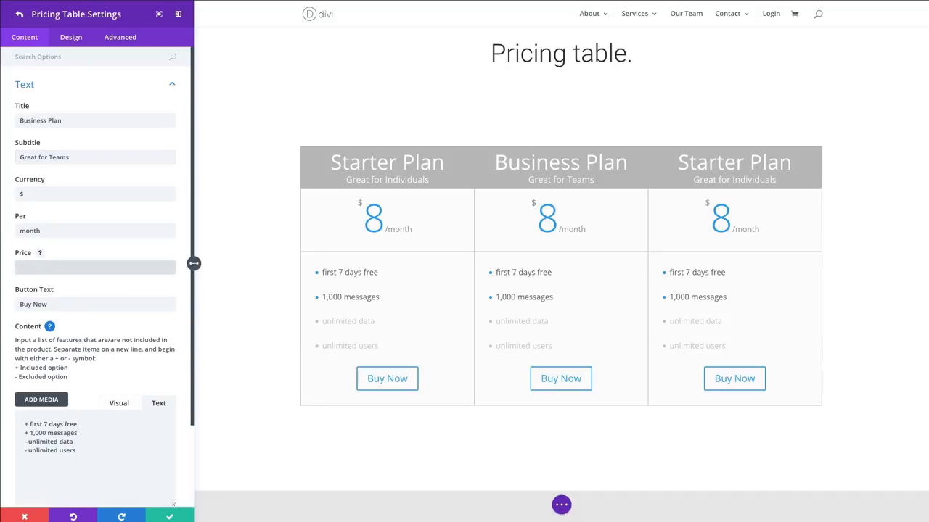
key(BackSpace)
text(28)
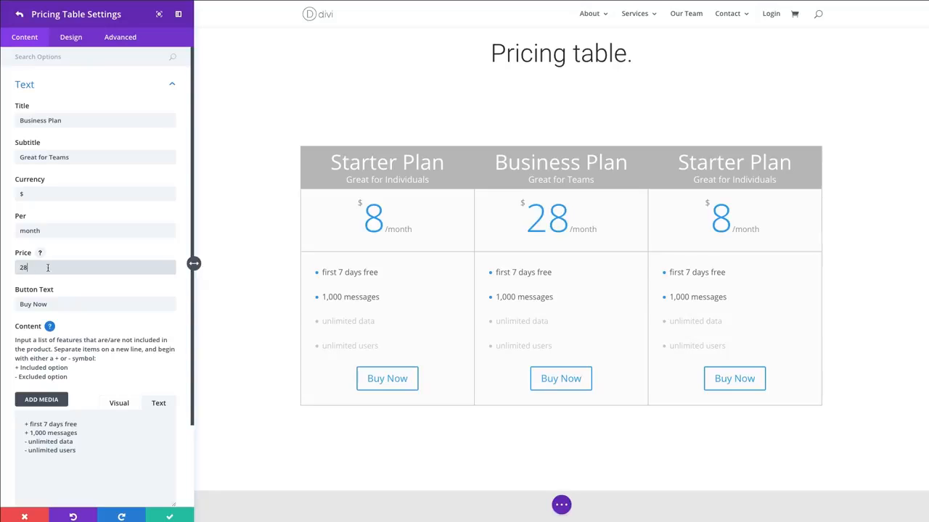
click(89, 306)
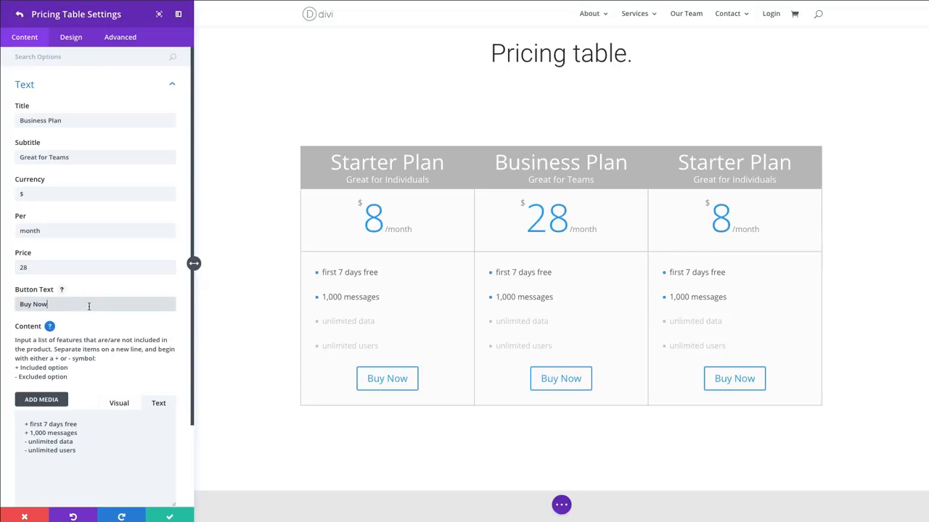
- Mark "unlimited data" as included in the Business Plan with a + prefix and save the item's settings
scroll(105, 307, down, 1)
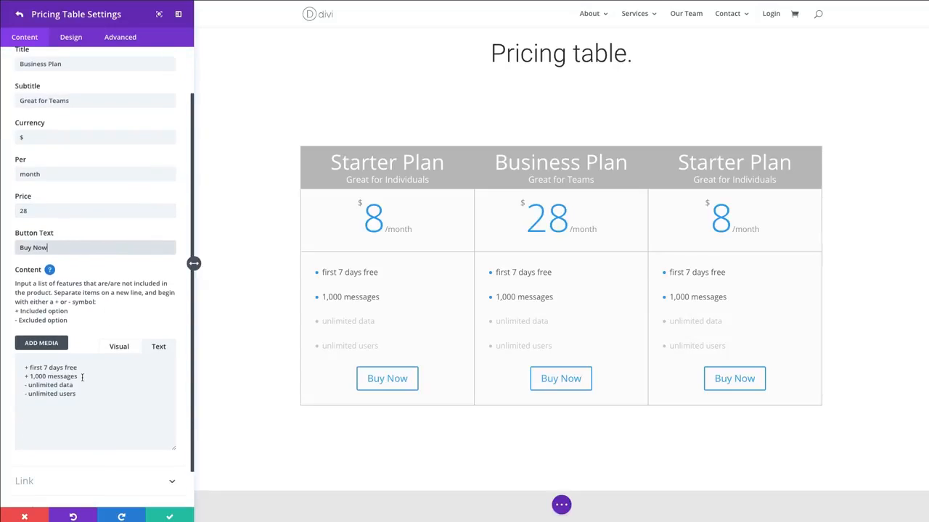
click(27, 385)
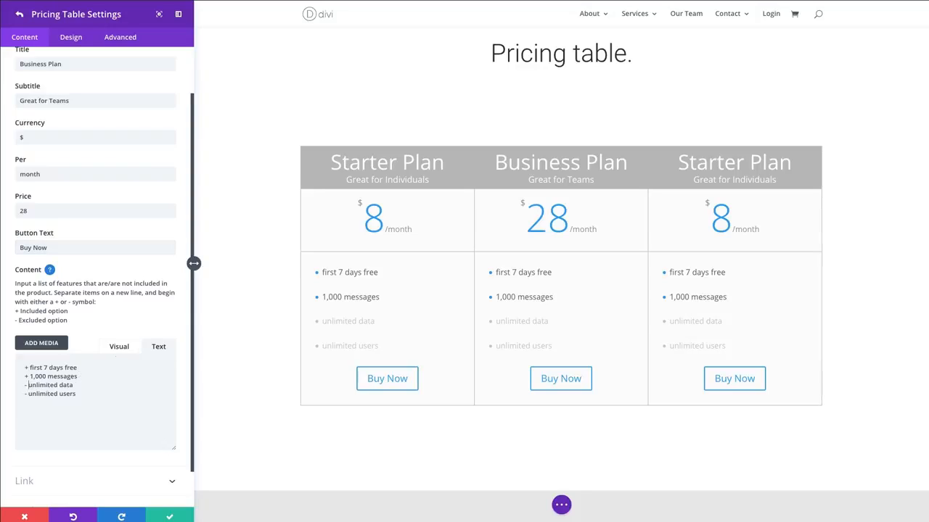
key(BackSpace)
text(+)
scroll(166, 310, down, 2)
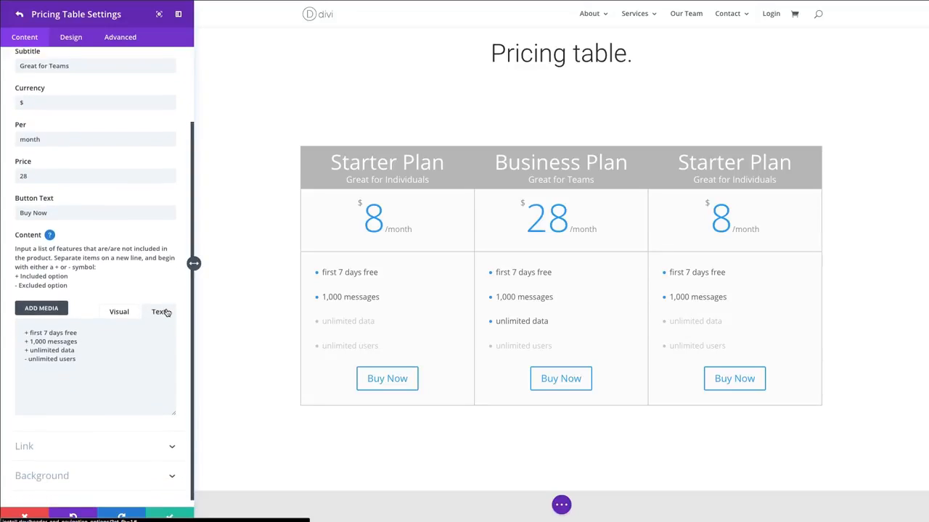
click(172, 516)
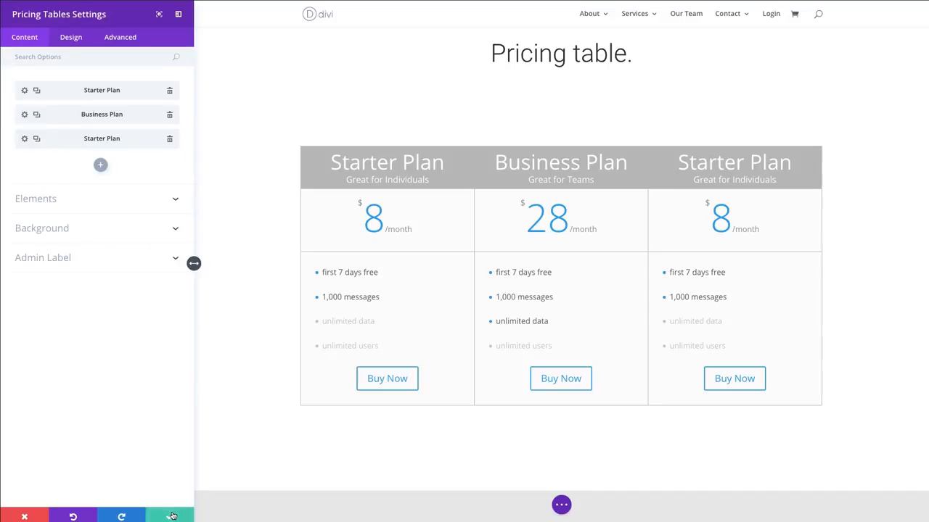
- Retitle the third pricing table "Extended Plan" and change its subtitle to "Great for Companies"
click(24, 138)
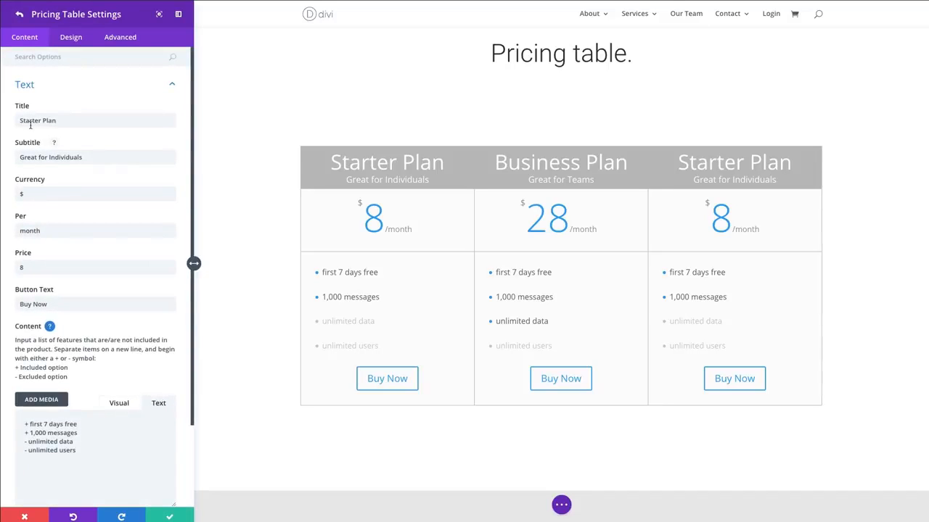
click(23, 120)
double_click(23, 120)
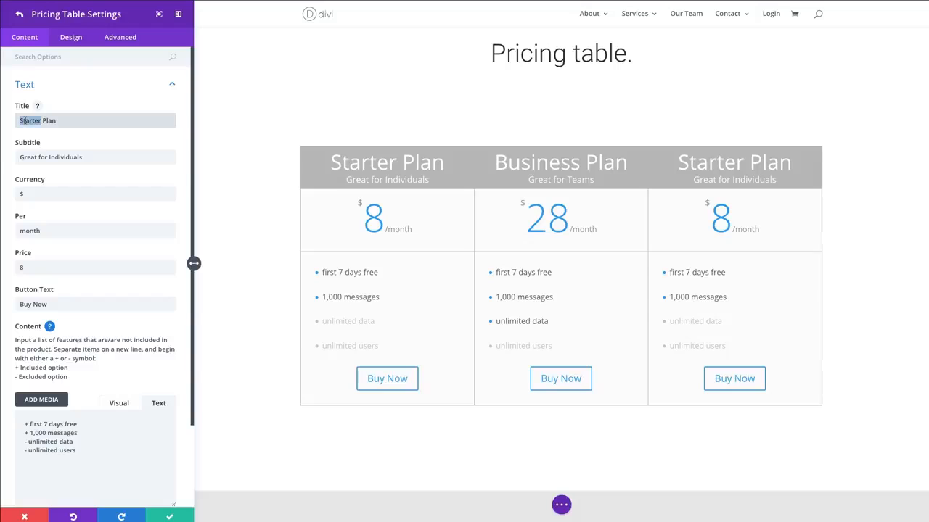
text(Extended)
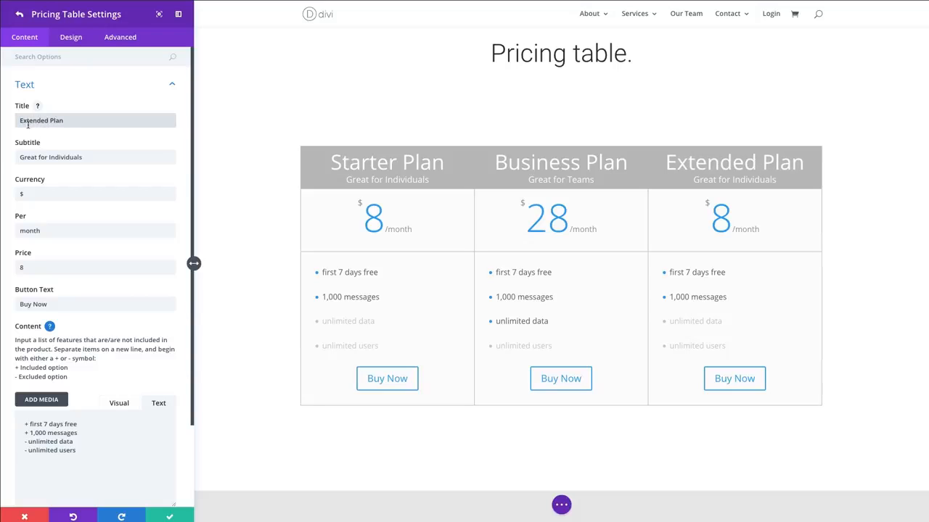
click(74, 158)
double_click(74, 158)
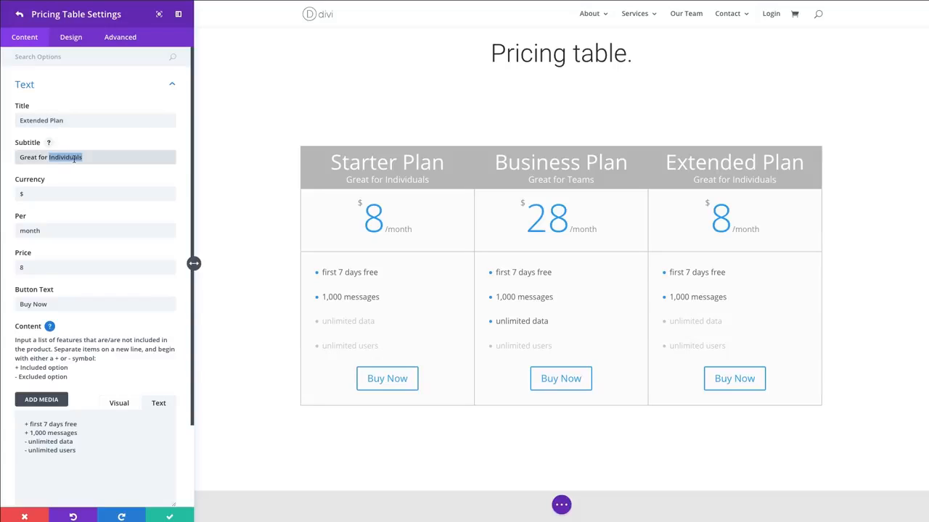
text(Companies)
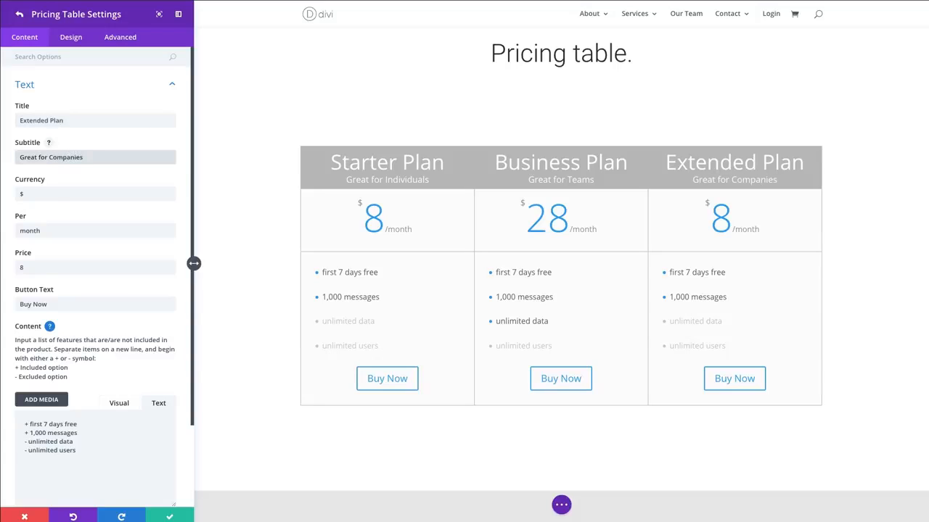
- Set the Extended Plan's price to 48
click(26, 266)
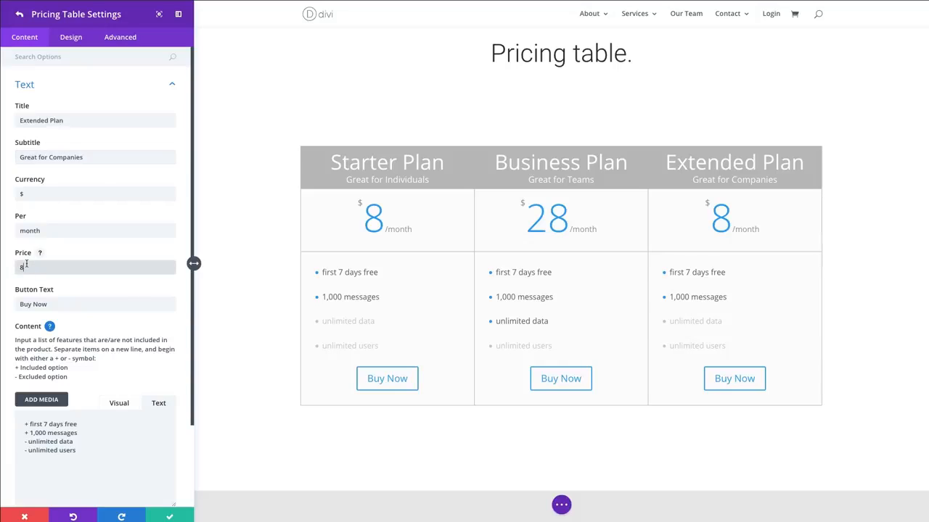
key(BackSpace)
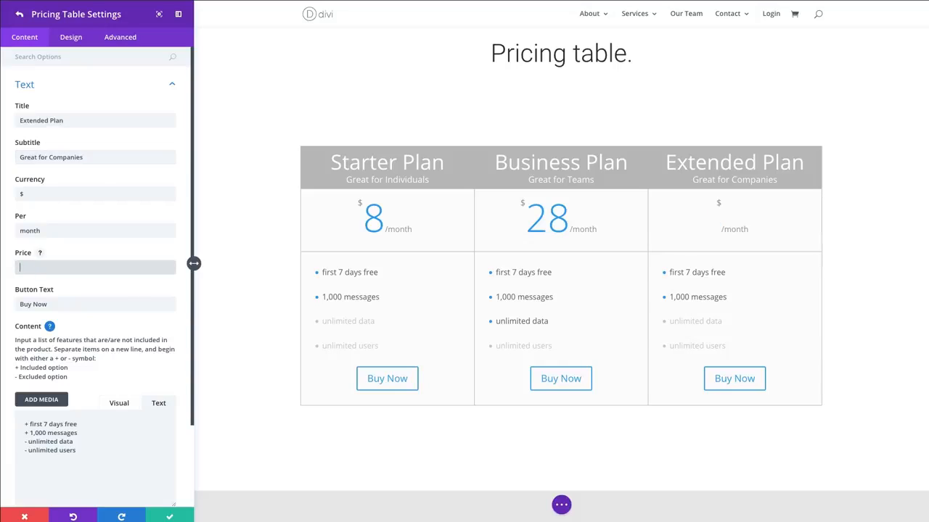
text(48)
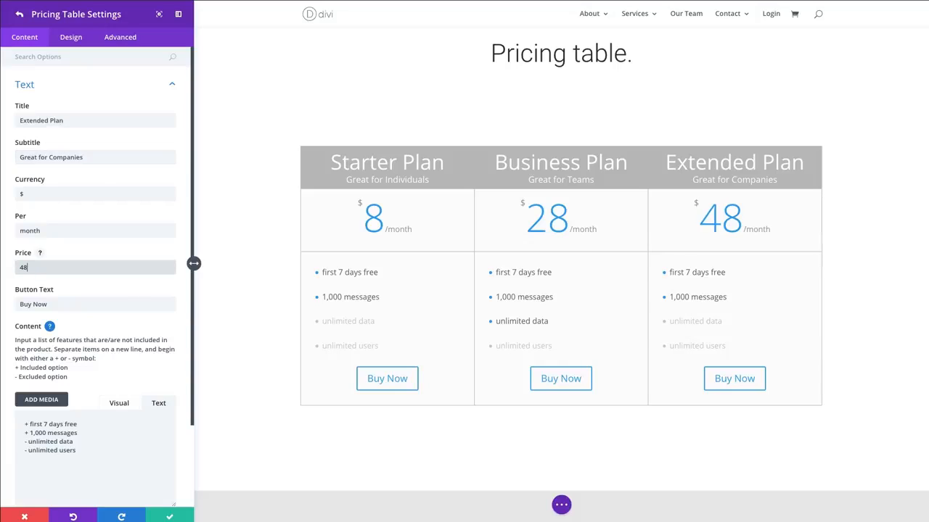
click(90, 282)
- Mark "unlimited data" and "unlimited users" as included in the Extended Plan with + prefixes and save the item's settings
scroll(88, 276, down, 2)
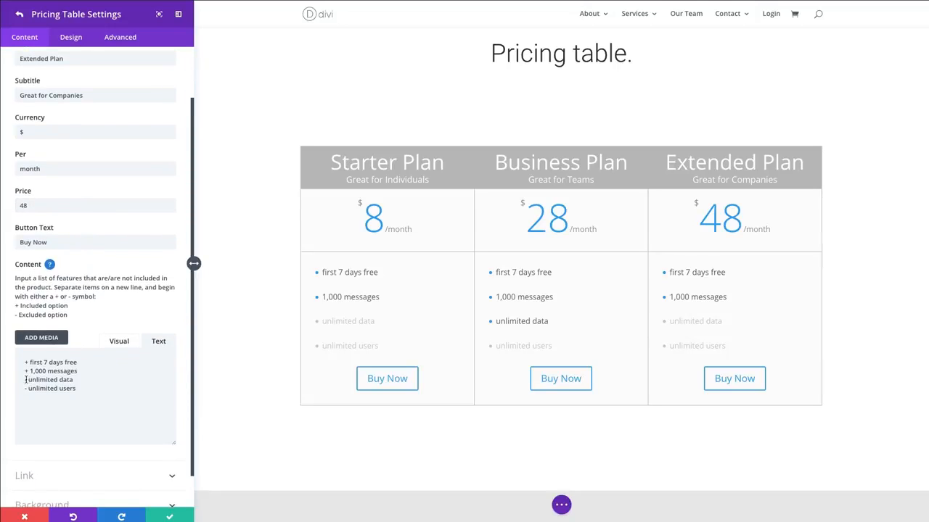
click(38, 313)
key(BackSpace)
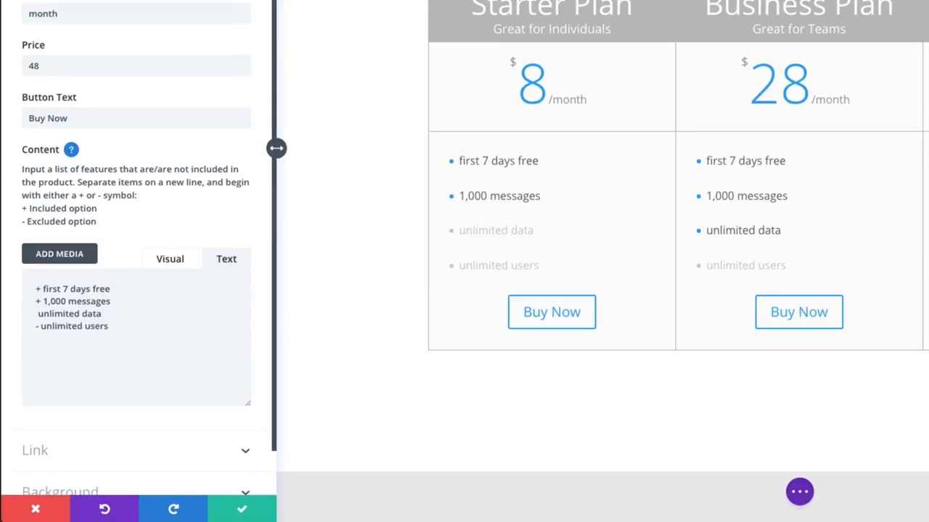
text(+)
key(BackSpace)
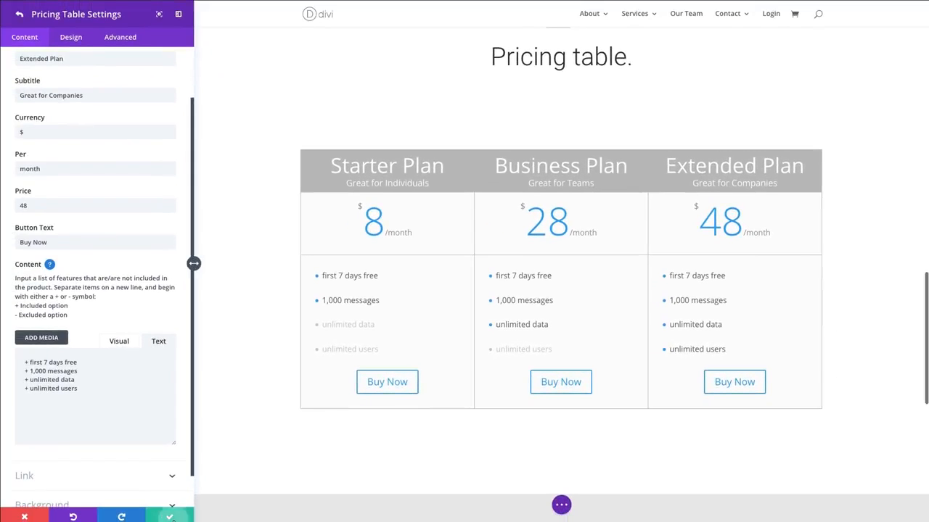
click(171, 516)
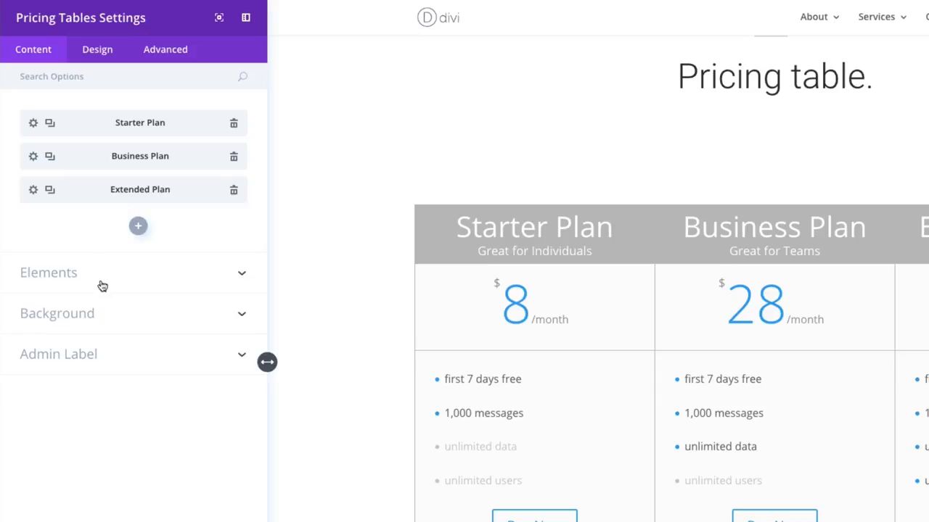
- Hide the bullets in the pricing tables' feature lists and show them again
click(72, 281)
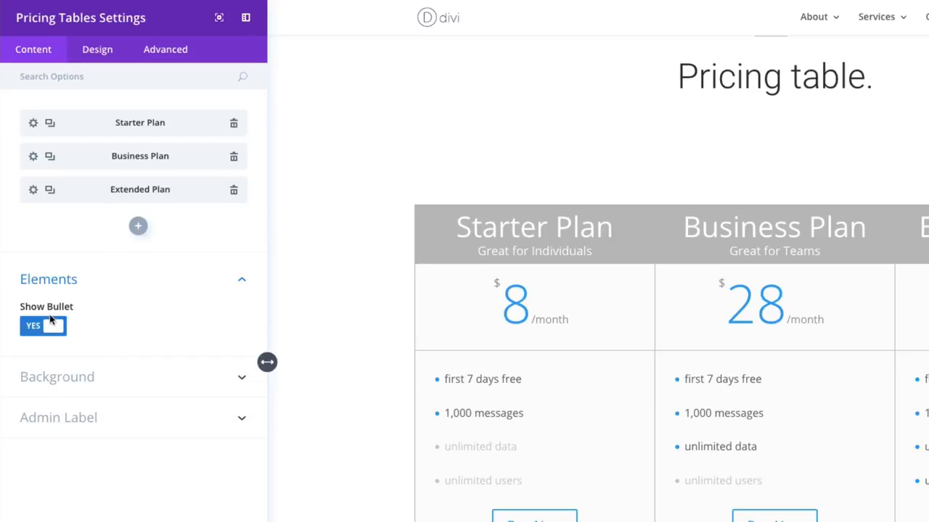
click(50, 323)
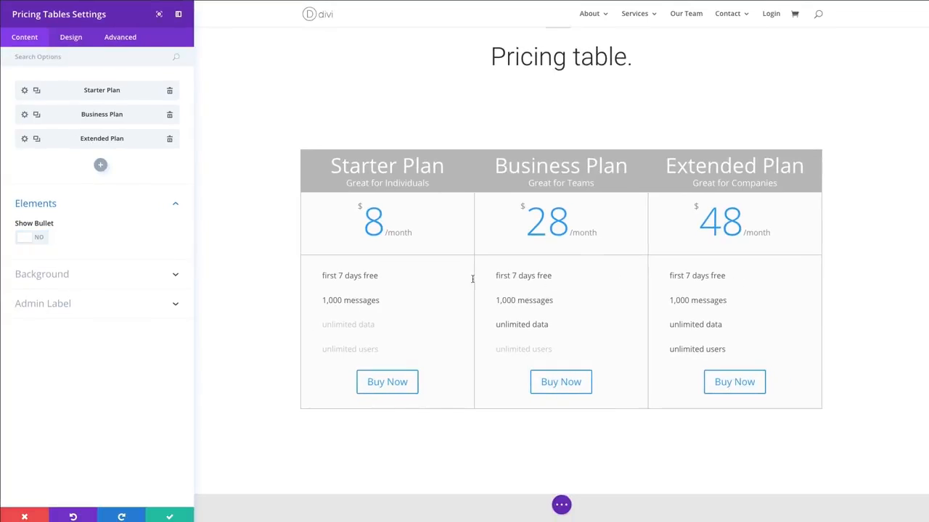
click(40, 238)
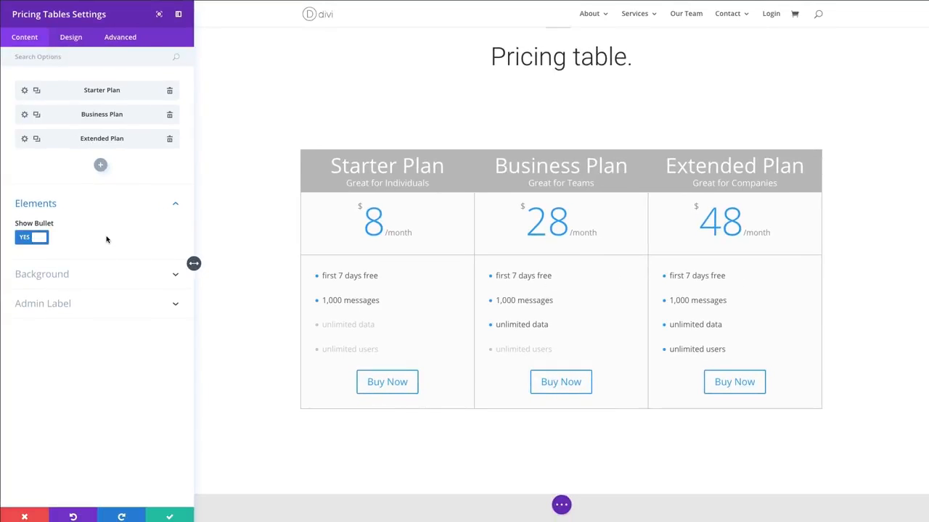
- Try the yellow background color #edf000 on the pricing tables and remove it
click(64, 276)
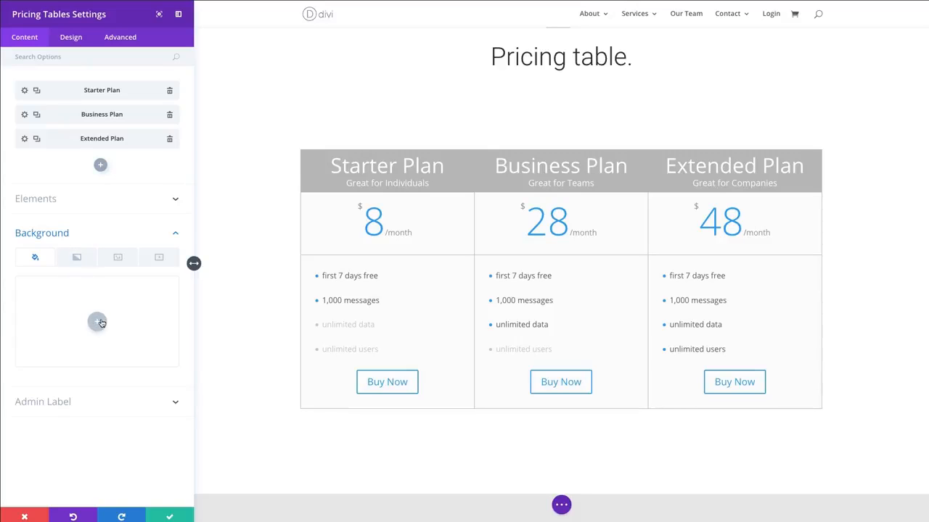
click(98, 322)
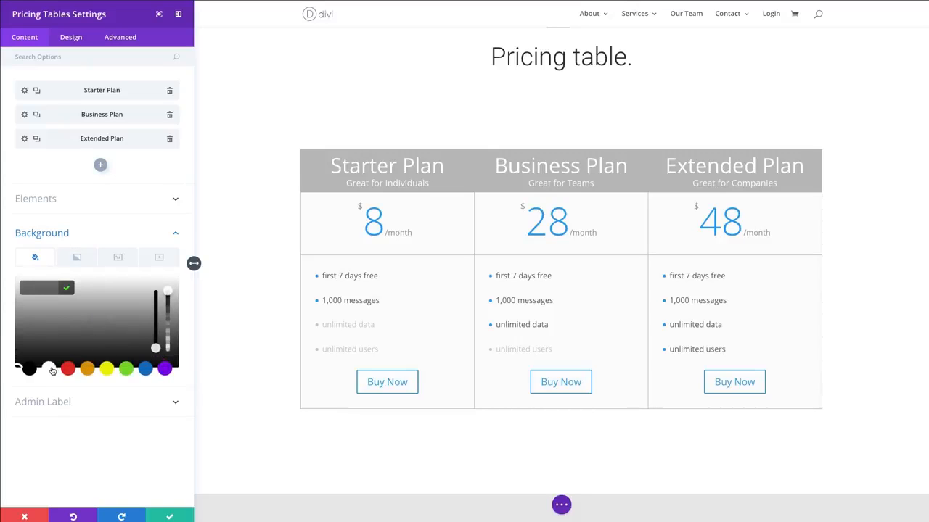
click(106, 370)
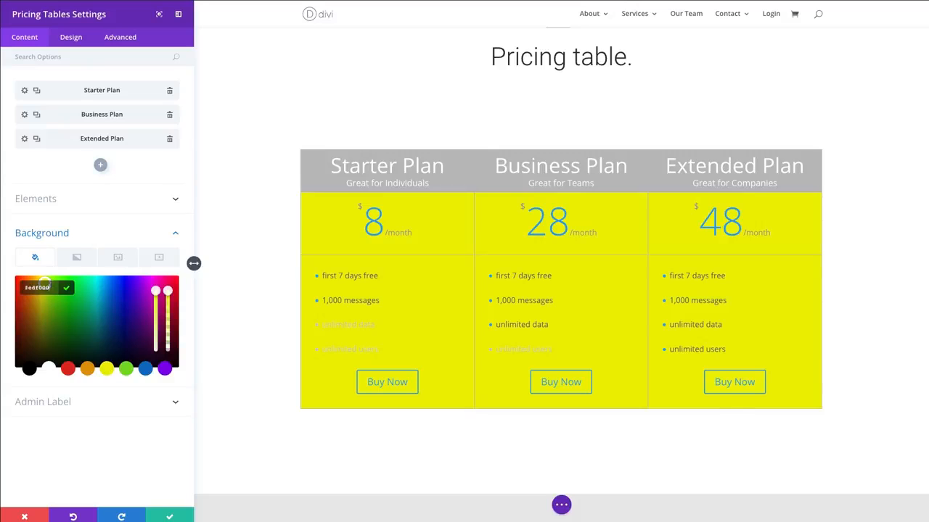
click(67, 290)
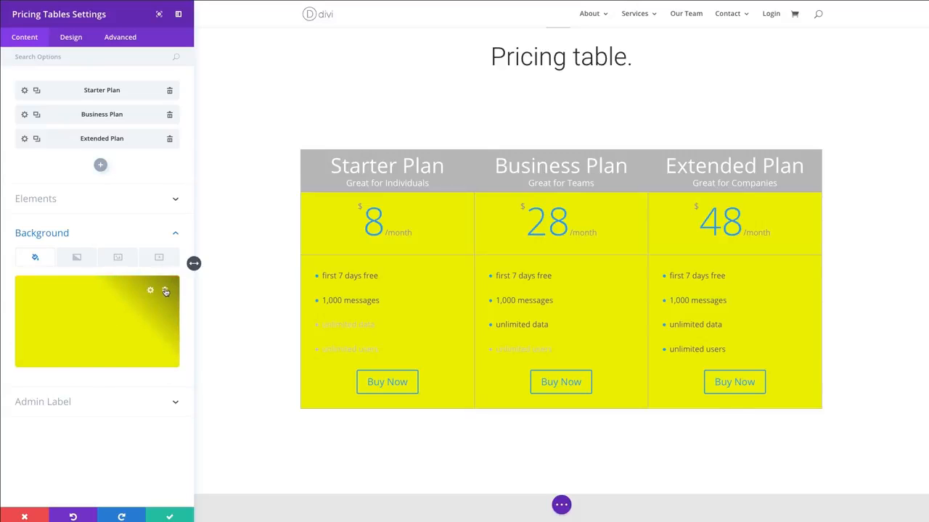
click(166, 291)
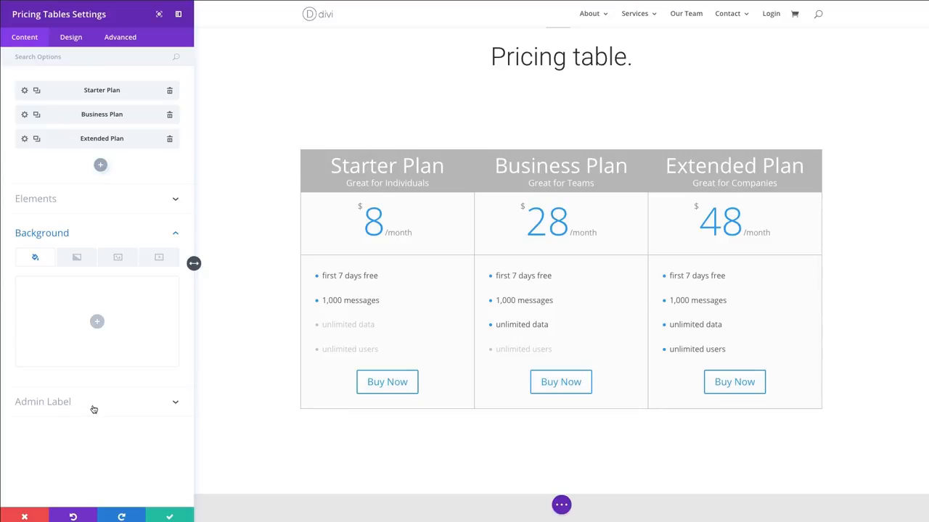
- View the module's admin label setting and open the module's design settings
click(58, 407)
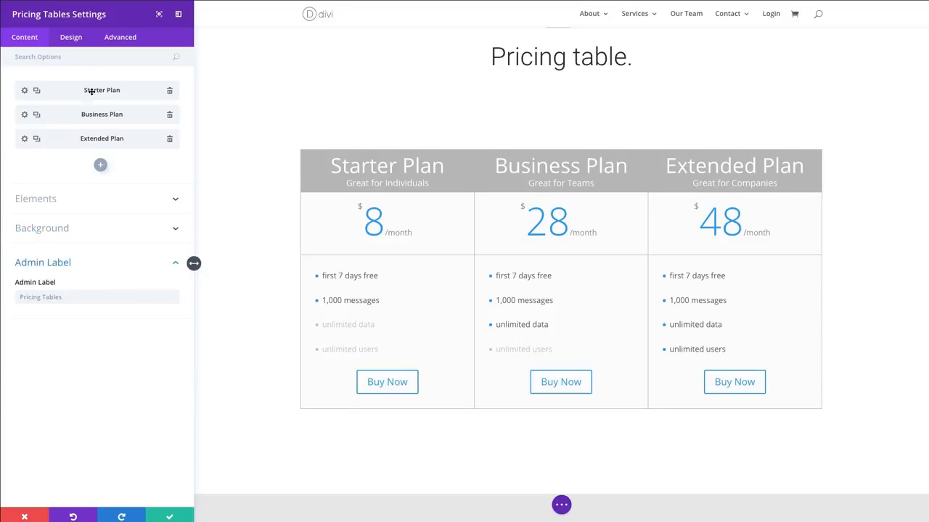
click(72, 38)
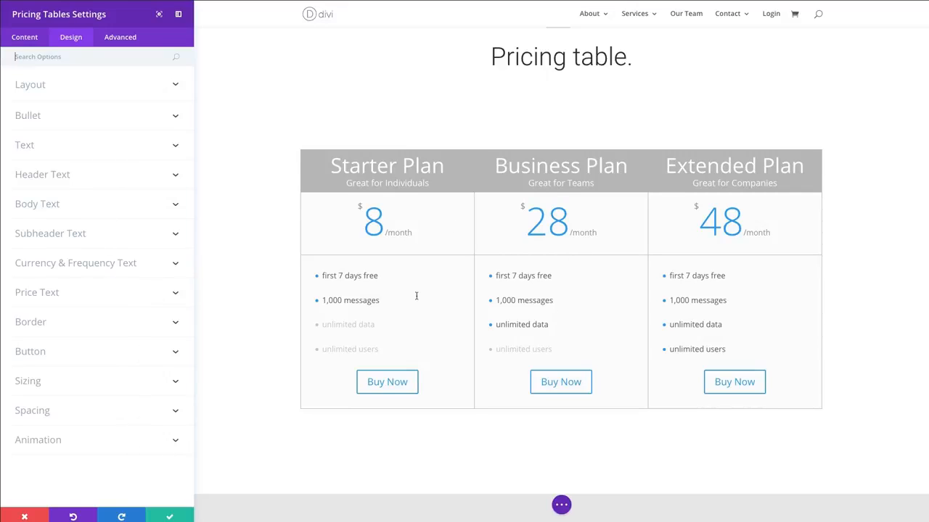
- Make the Business Plan the featured table in its layout settings and save the item
click(137, 86)
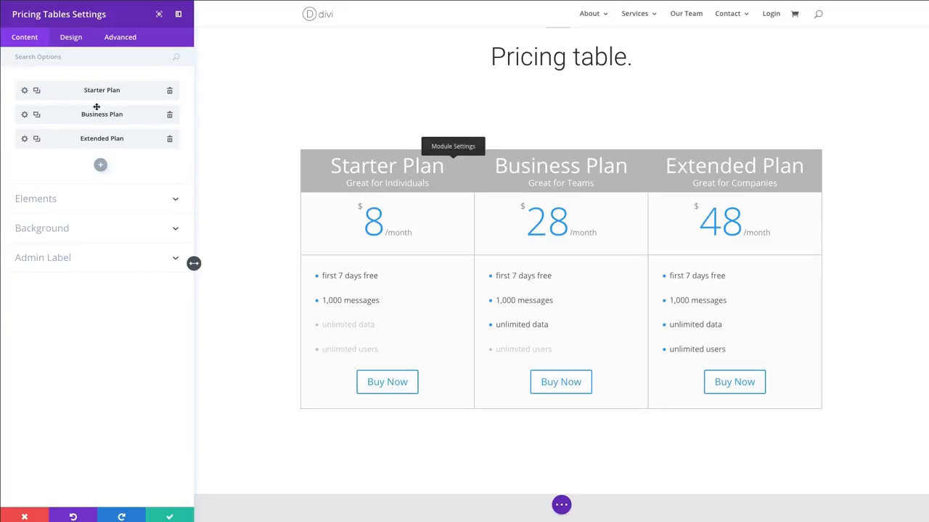
click(25, 115)
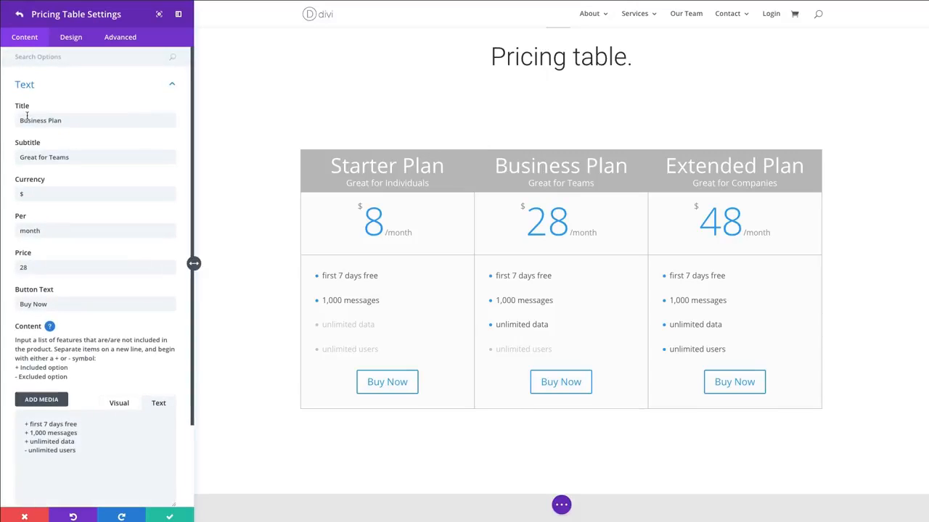
click(69, 40)
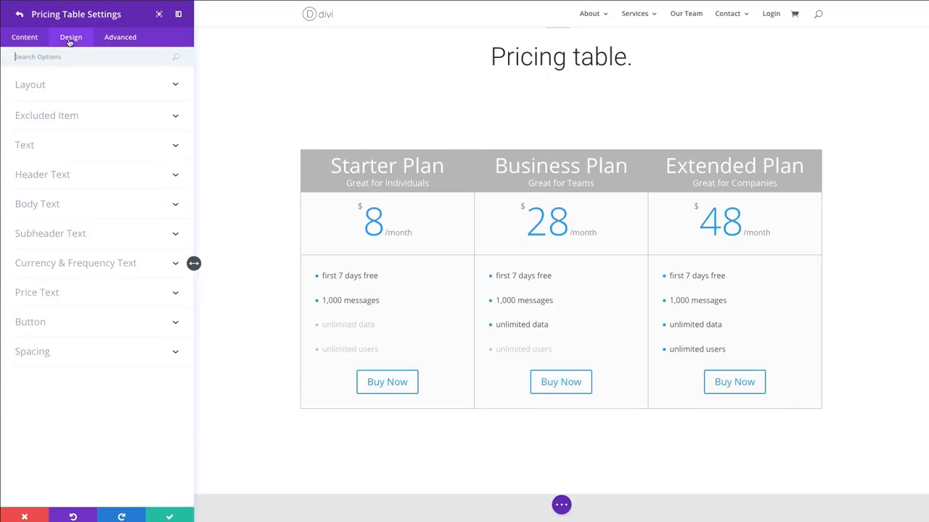
click(41, 89)
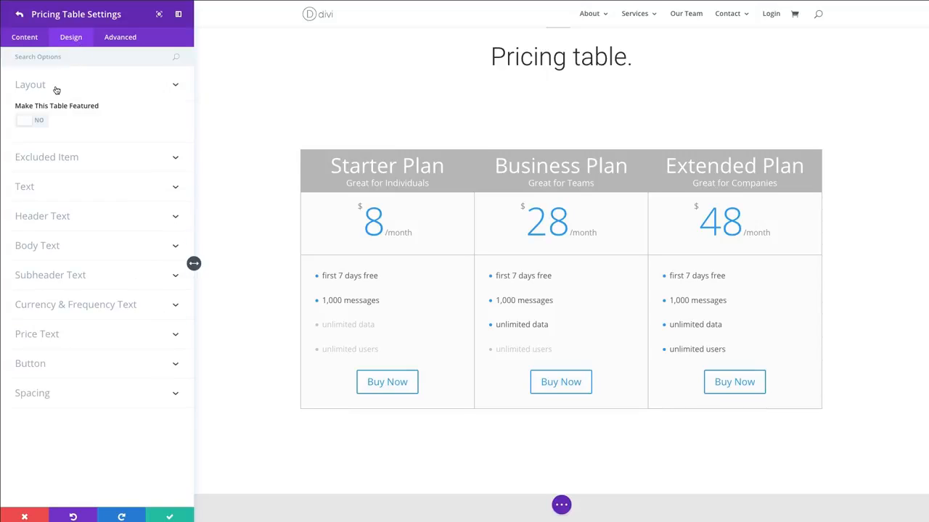
click(40, 125)
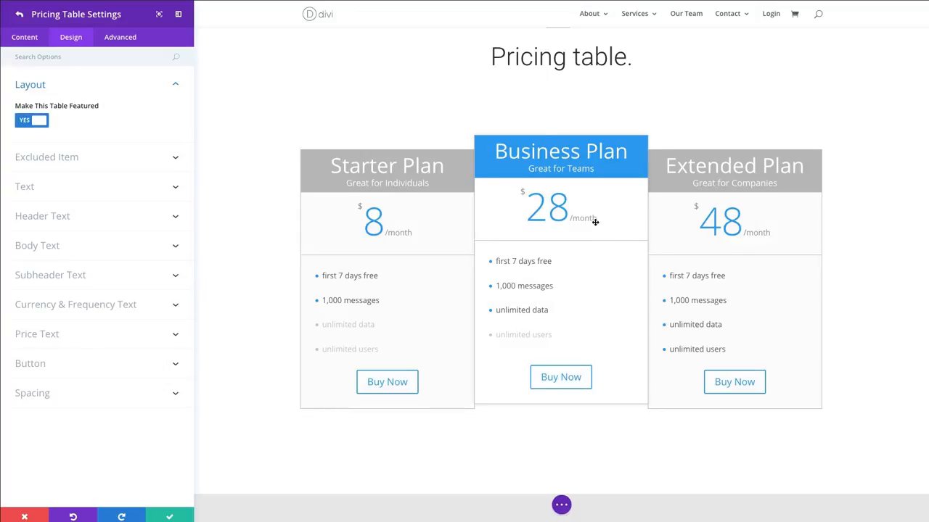
scroll(555, 180, down, 1)
scroll(569, 290, down, 1)
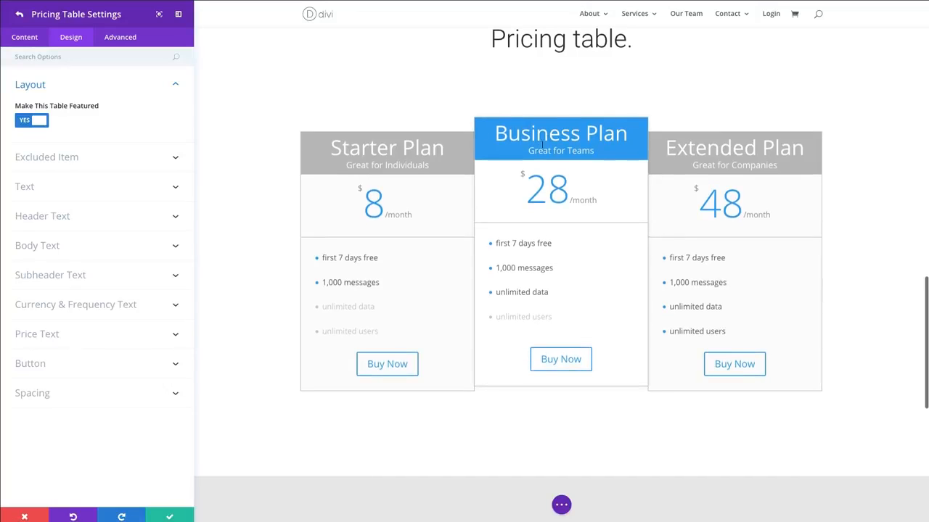
scroll(562, 134, up, 1)
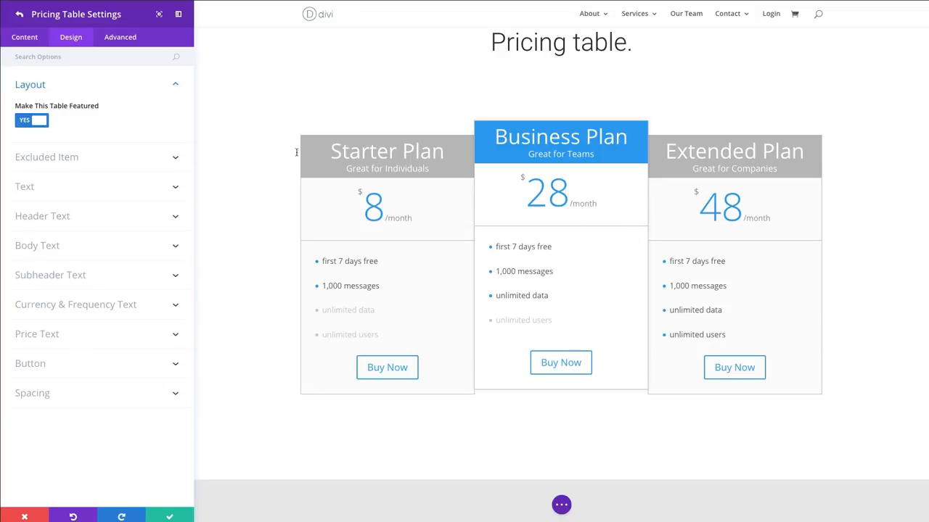
scroll(95, 204, up, 1)
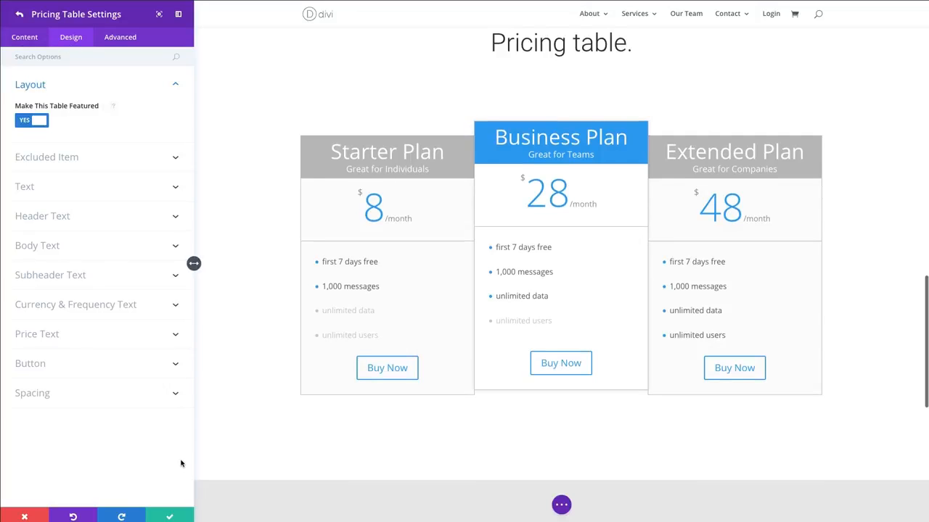
click(171, 518)
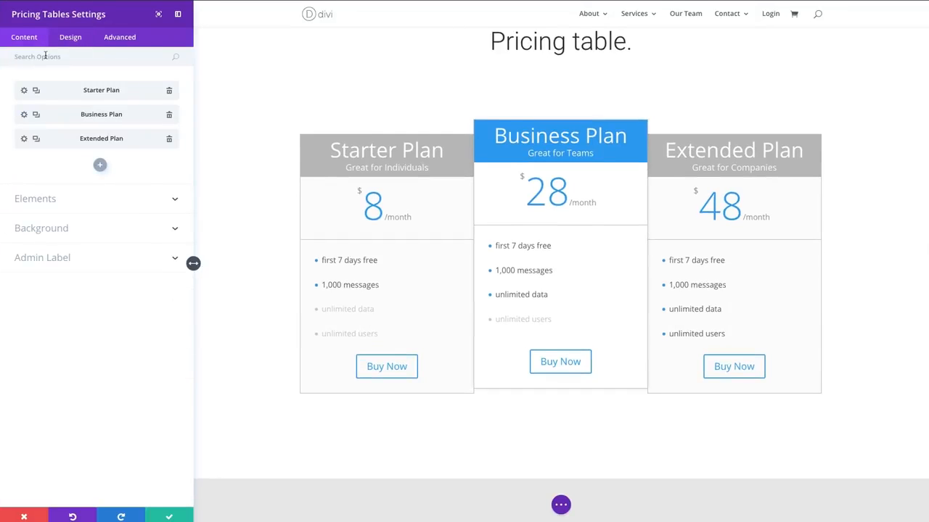
- Try the yellow and blue preset colors as the featured table background in the module's design settings, and clear the color
click(68, 40)
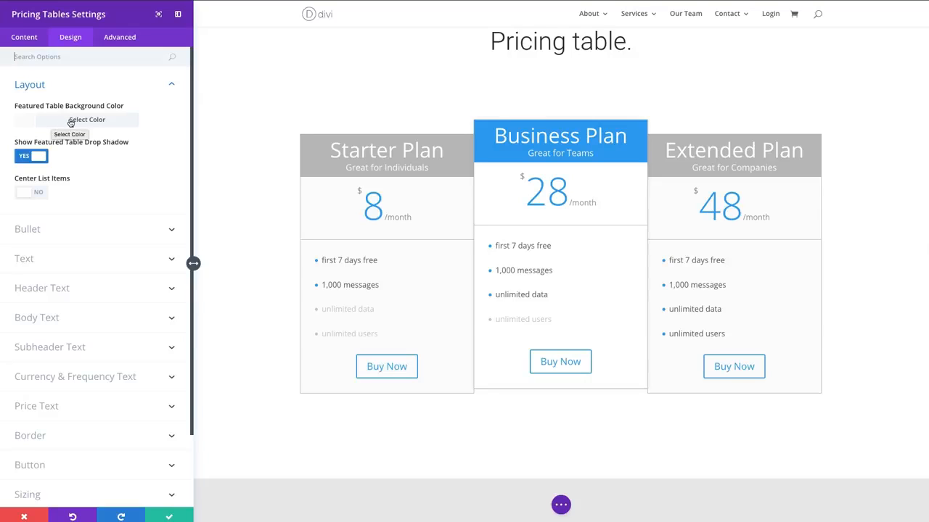
click(70, 122)
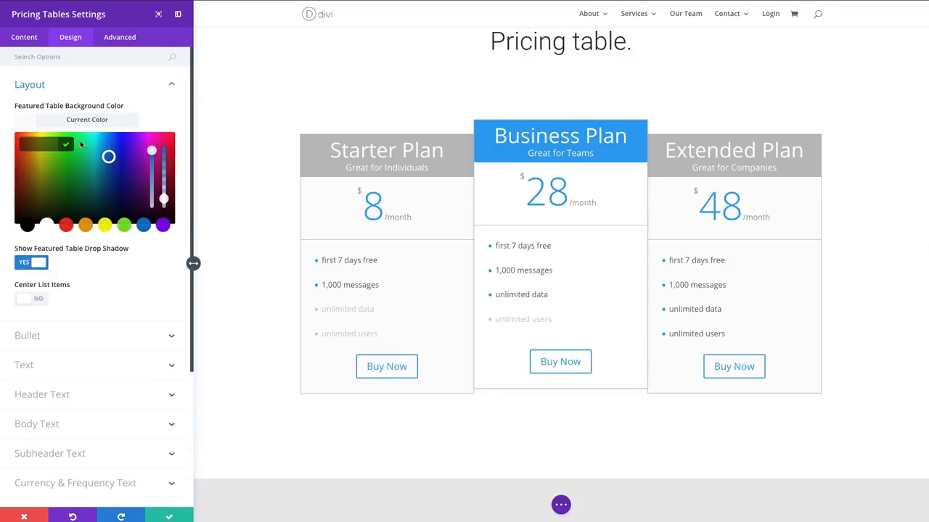
click(104, 225)
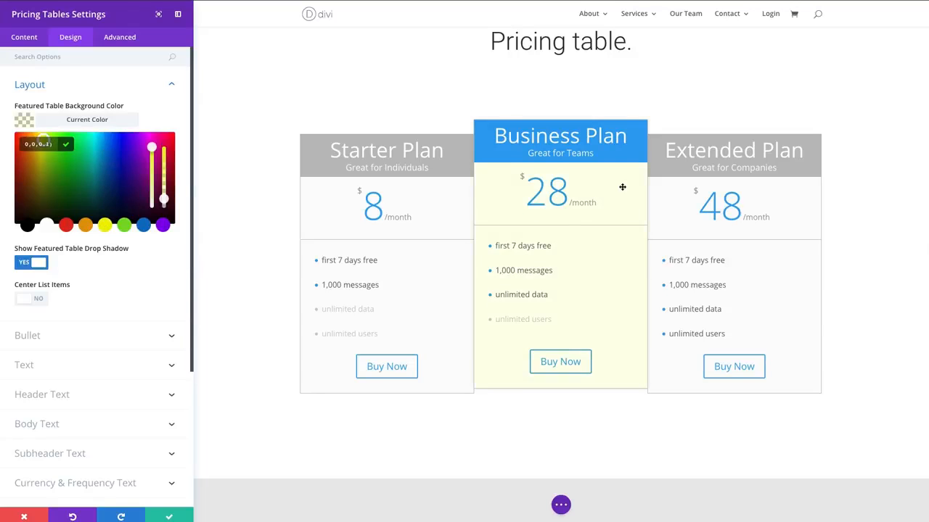
scroll(650, 259, down, 1)
scroll(607, 231, up, 1)
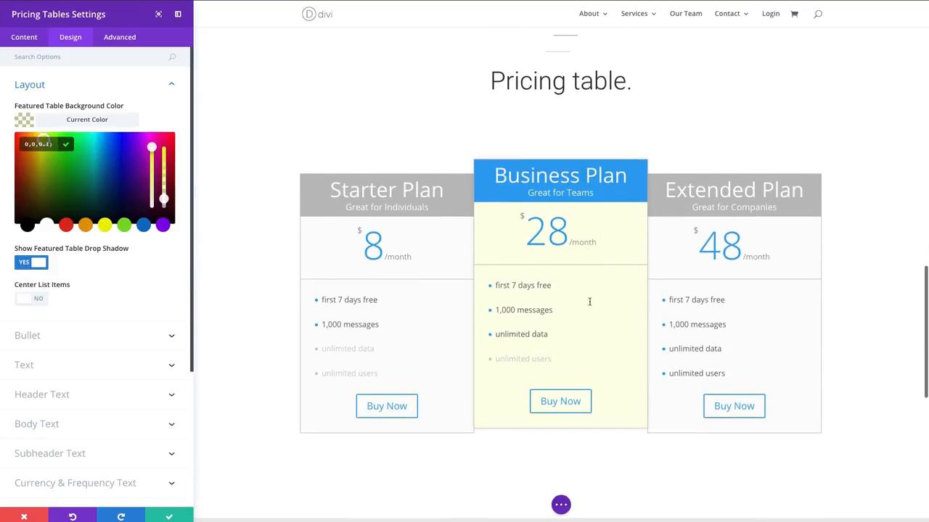
click(143, 226)
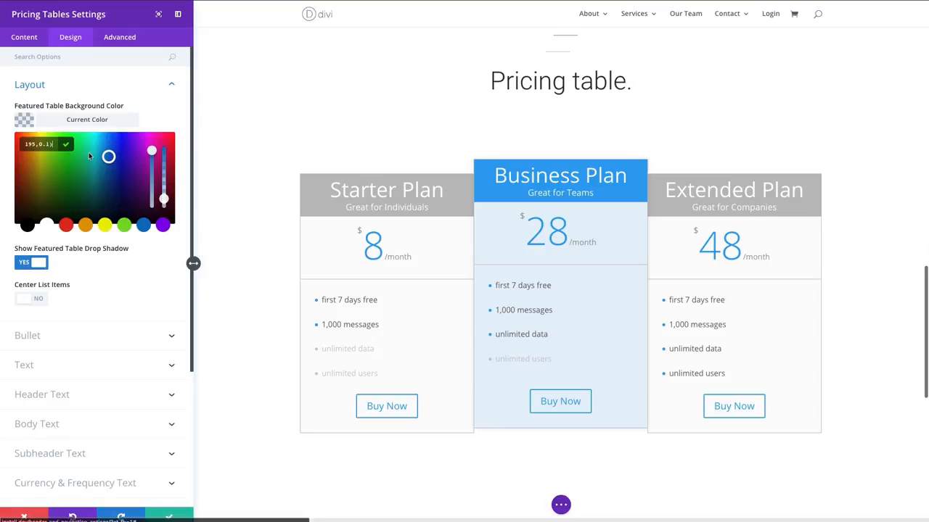
click(65, 147)
click(76, 122)
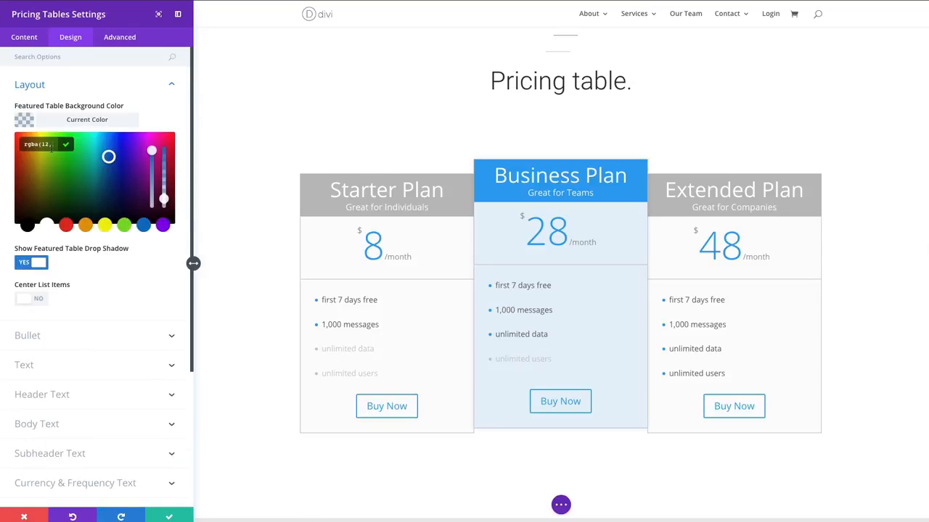
key(BackSpace)
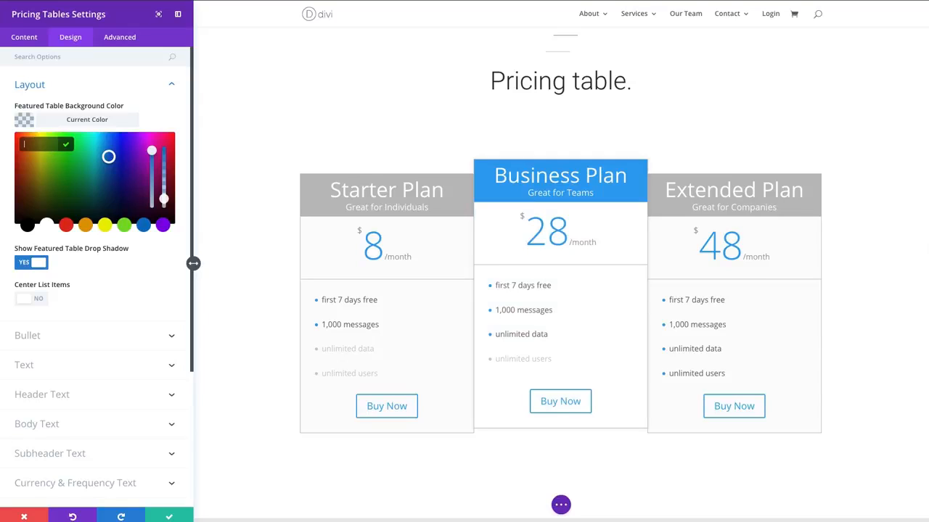
click(95, 120)
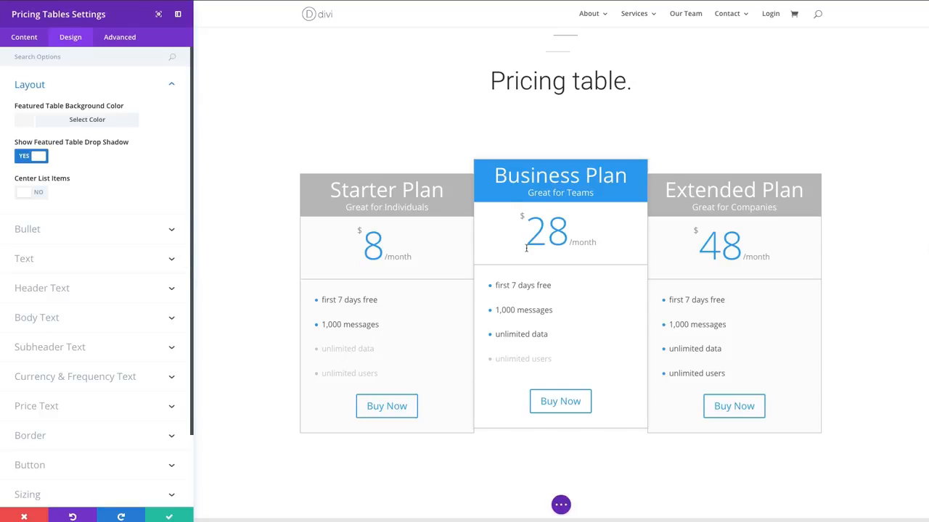
- Try centering the list items in the pricing tables and turn the option back off
scroll(537, 247, down, 1)
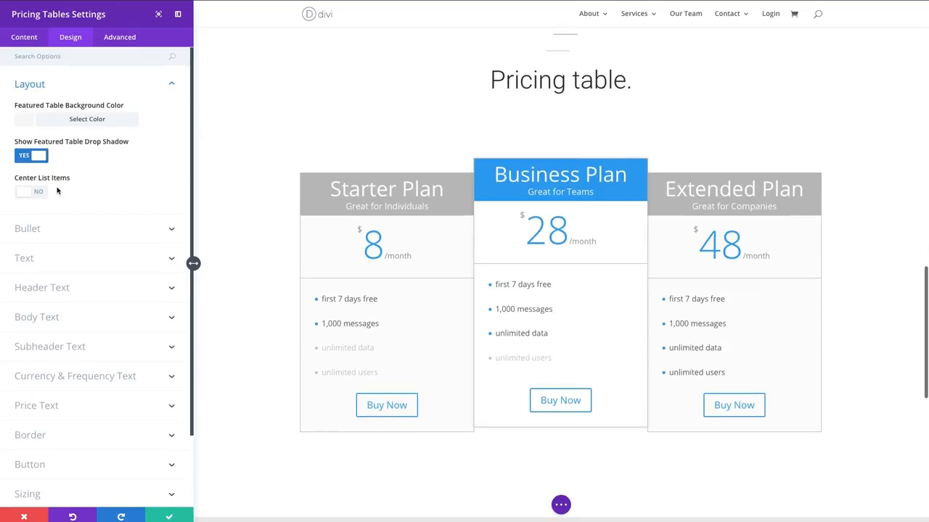
scroll(41, 198, down, 1)
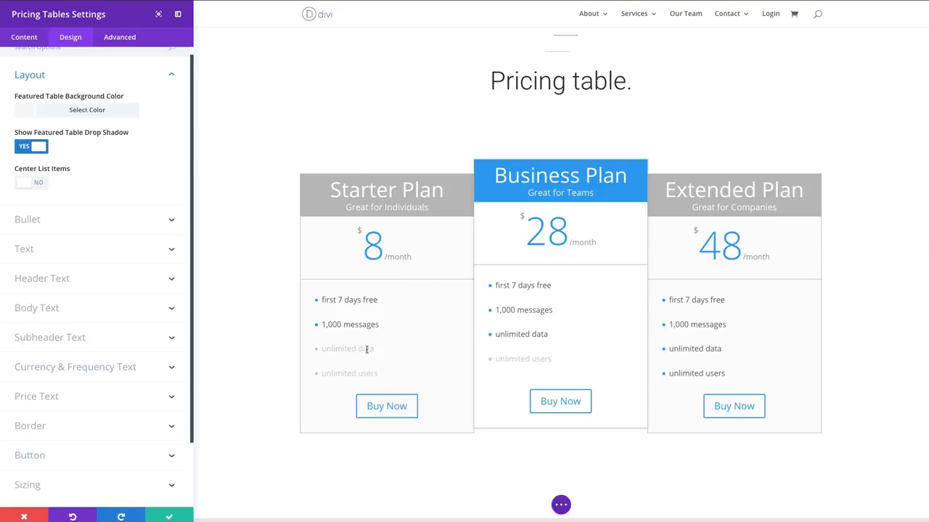
click(41, 184)
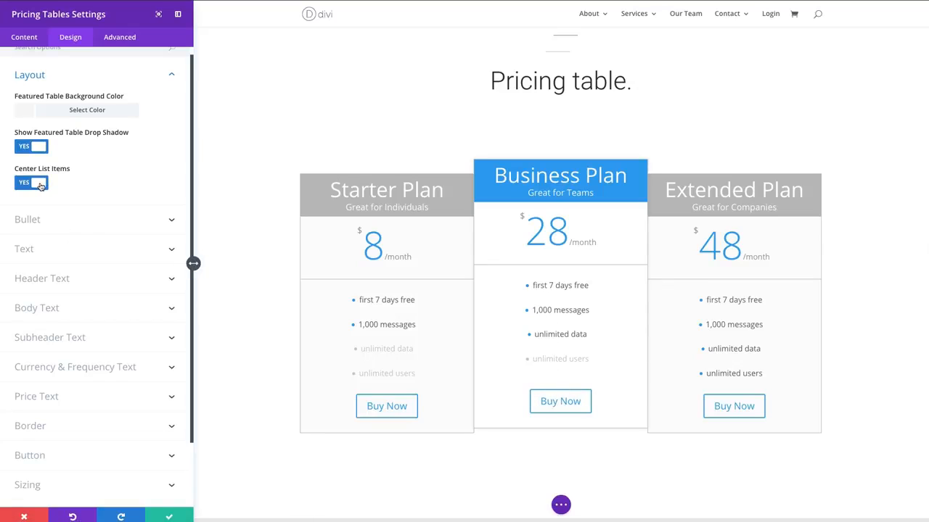
click(42, 184)
- Set the featured table header background color to #3e51b5 and the header font size to 26px
click(52, 223)
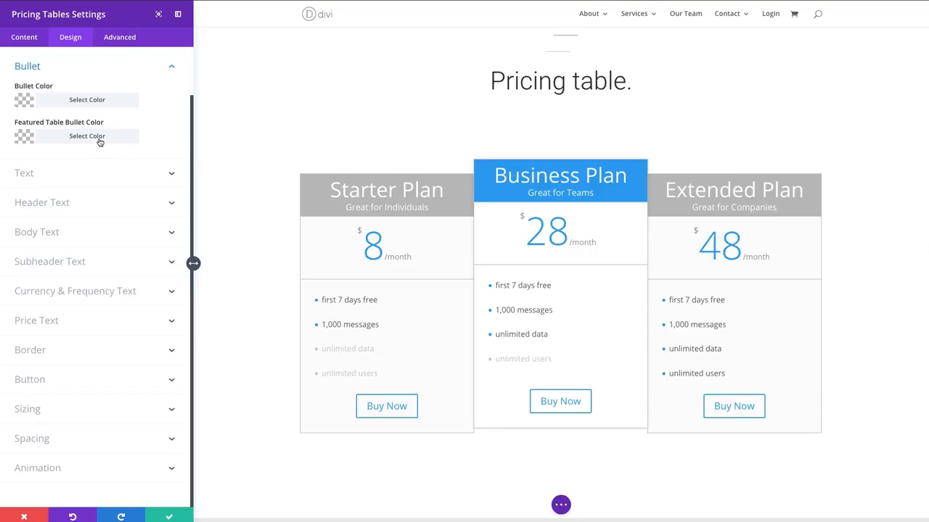
click(91, 183)
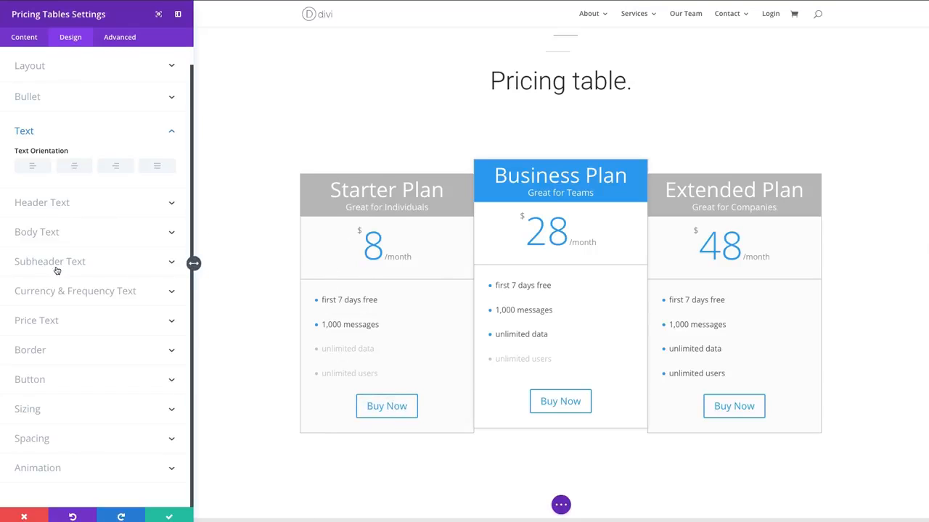
click(45, 206)
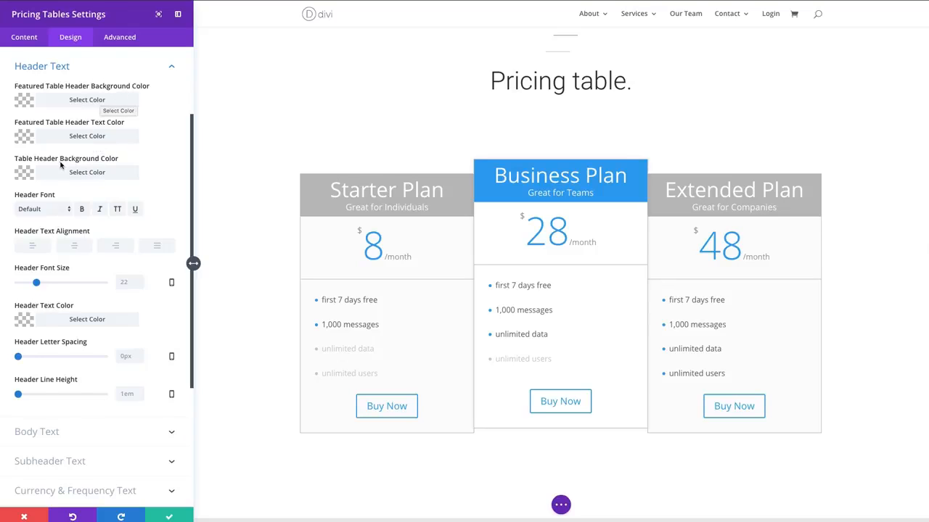
click(83, 102)
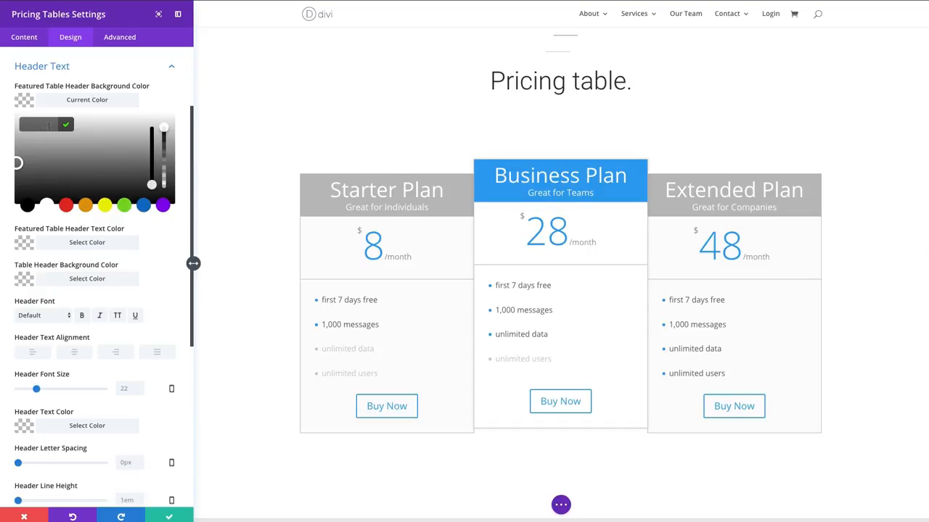
text(#3e51b5)
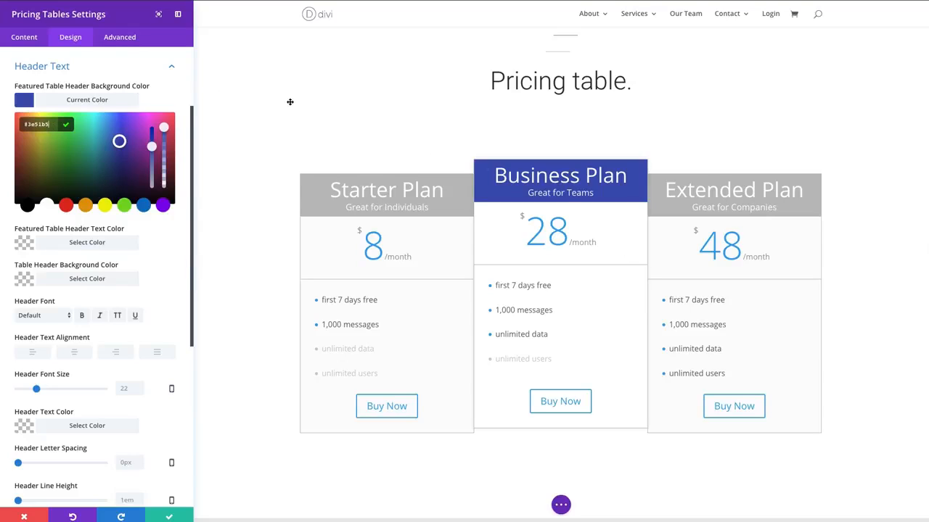
click(102, 104)
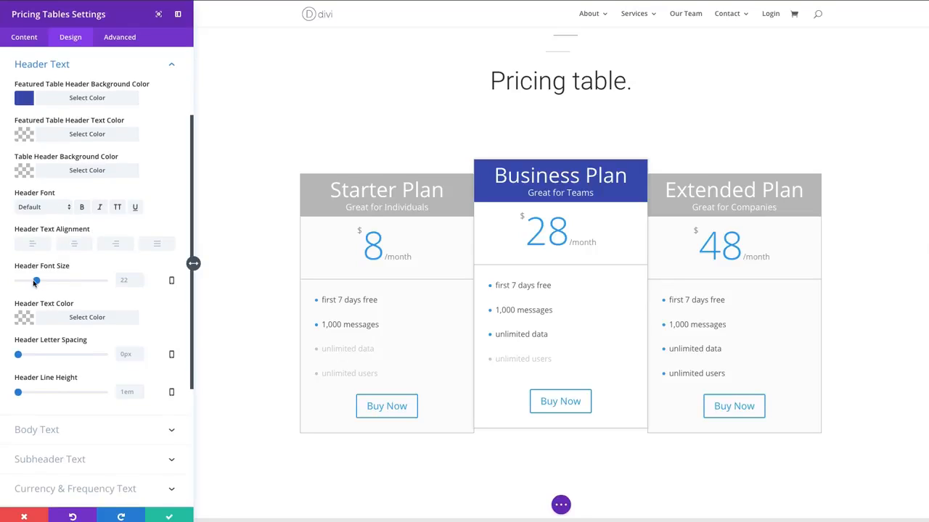
drag(35, 282, 40, 283)
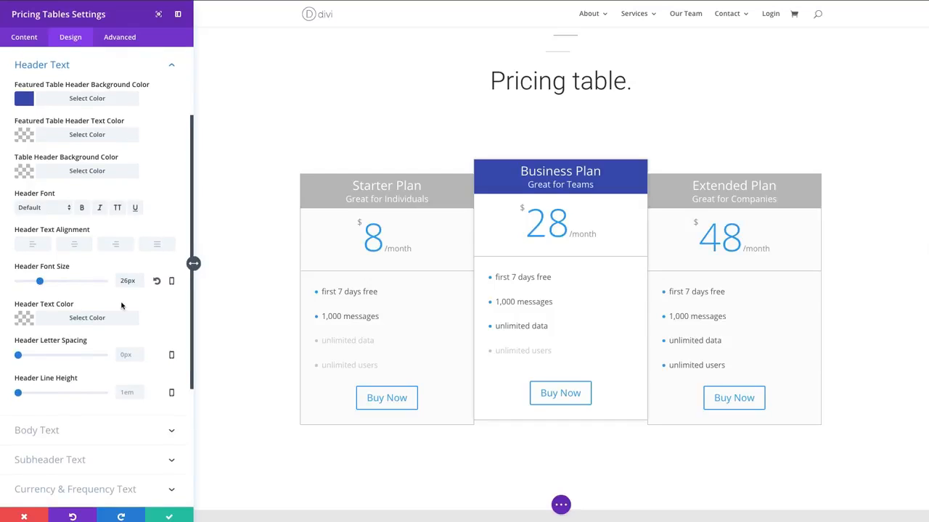
- Set the pricing tables' body font size to 18px and review the remaining body text options
scroll(124, 303, down, 2)
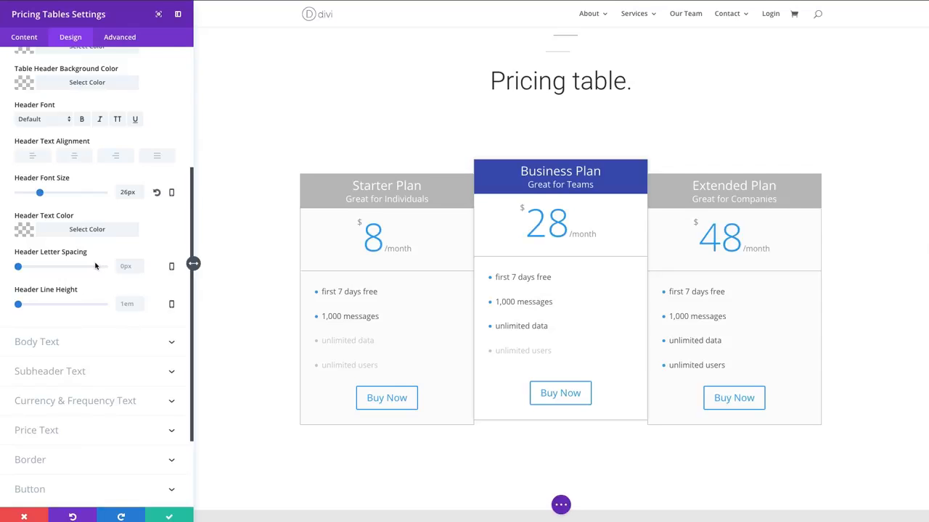
scroll(72, 290, down, 2)
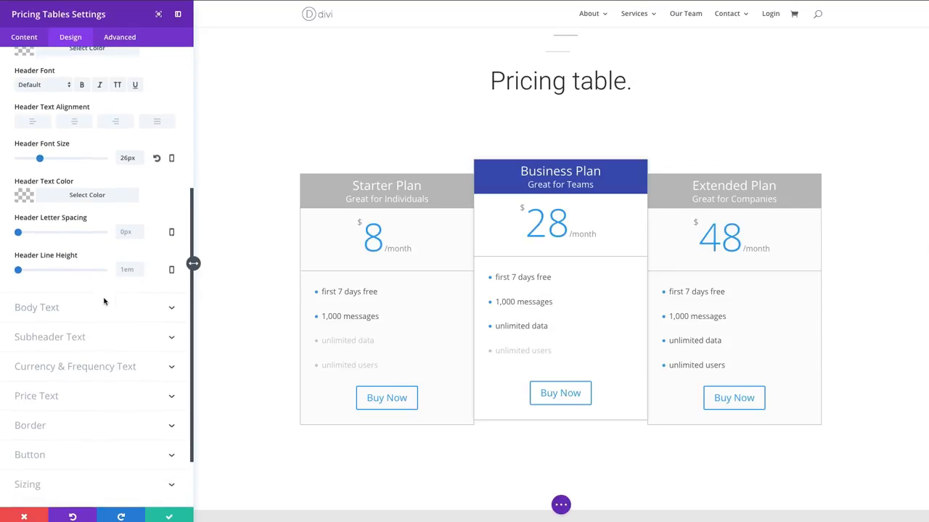
click(43, 282)
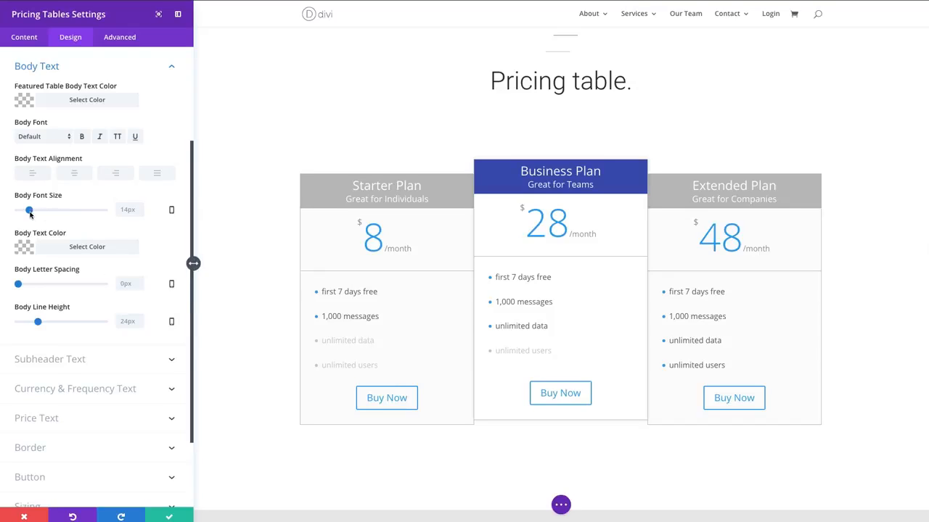
drag(29, 211, 32, 212)
drag(32, 213, 32, 213)
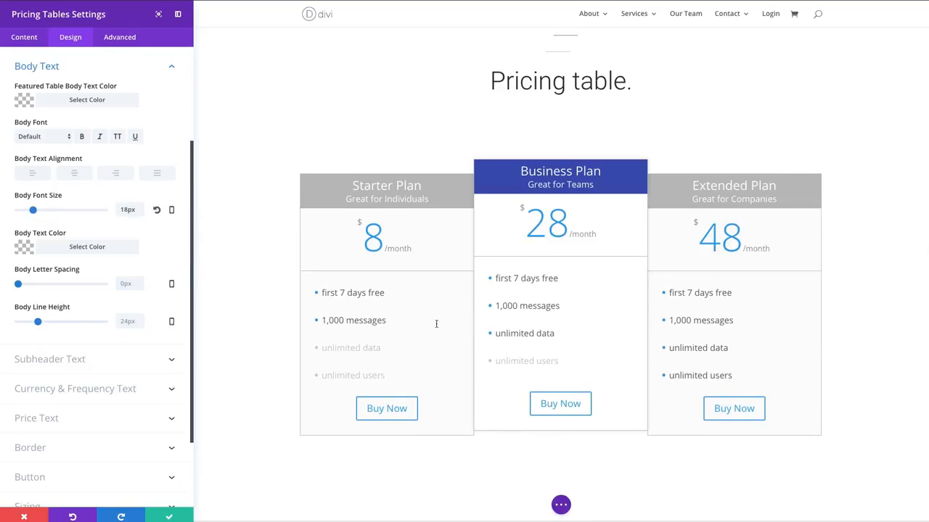
scroll(115, 254, down, 2)
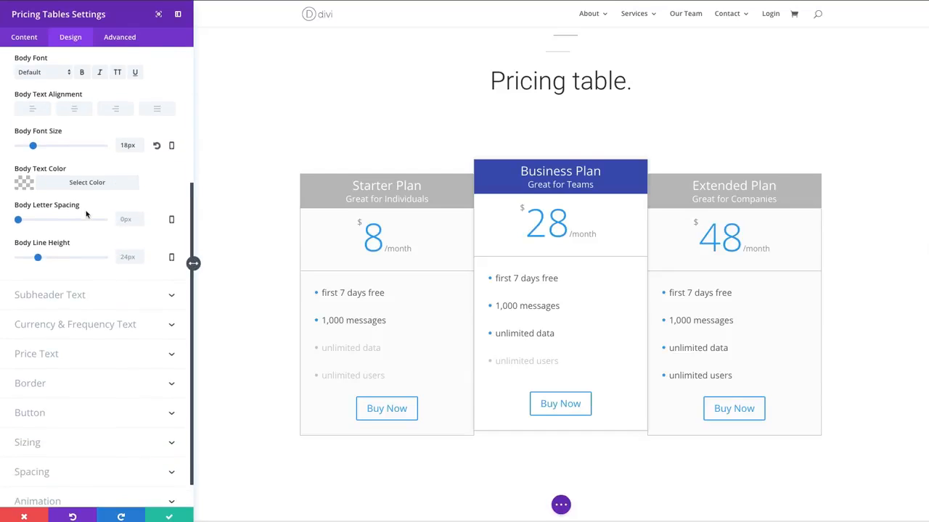
scroll(62, 195, up, 2)
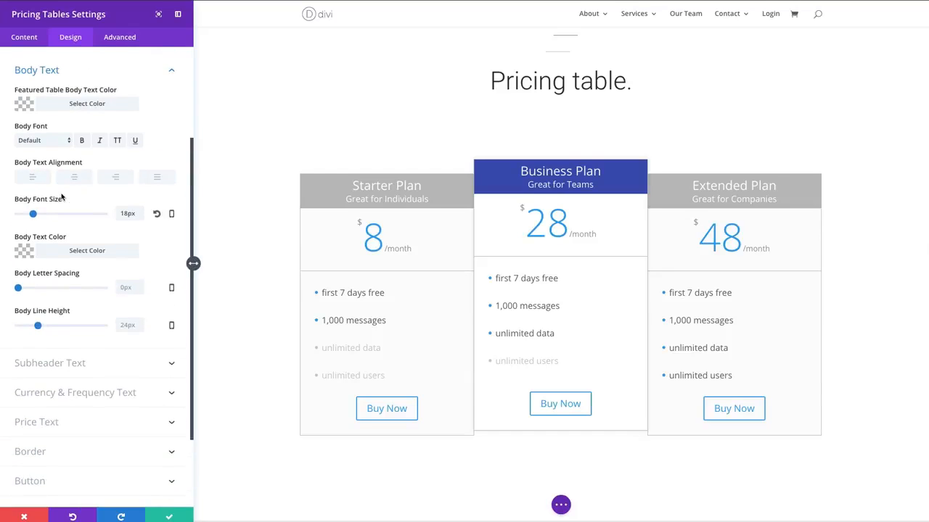
scroll(61, 196, up, 1)
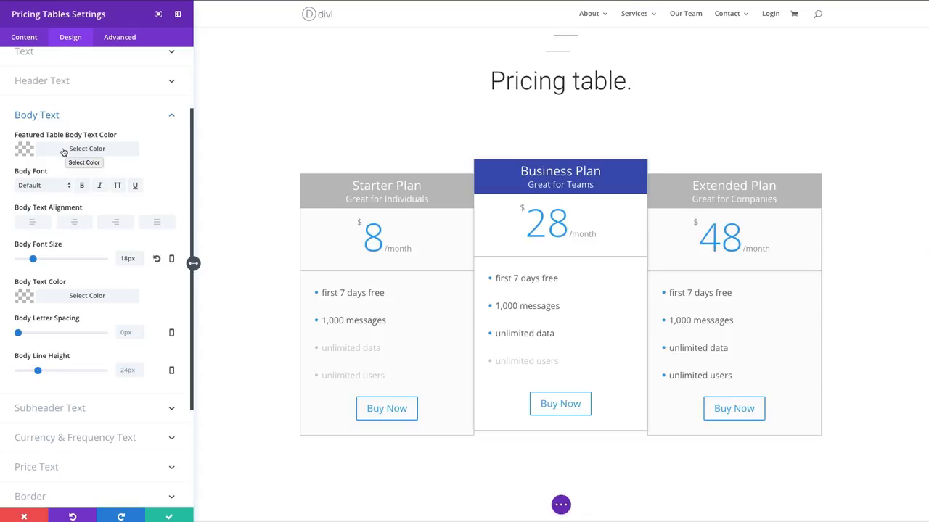
scroll(89, 182, down, 3)
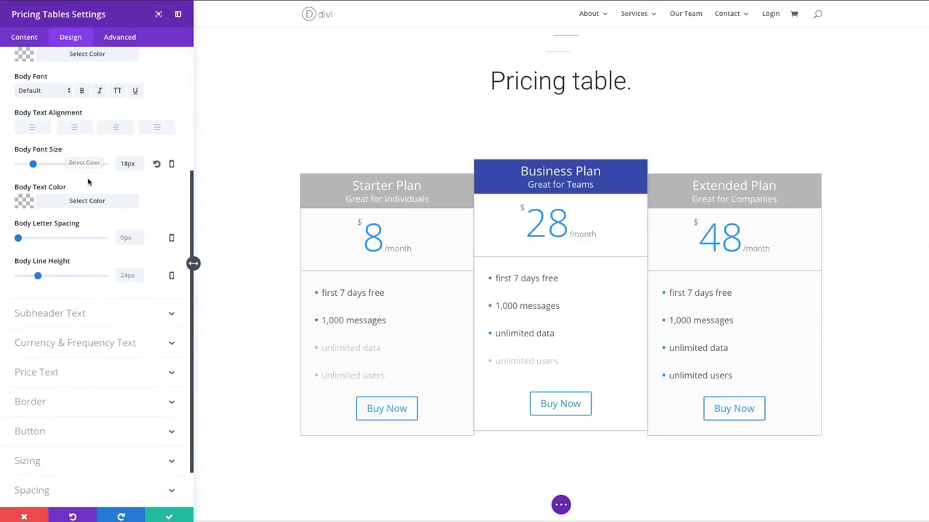
- Set the pricing tables' subheader font size to 14px and close the subheader text options
click(51, 315)
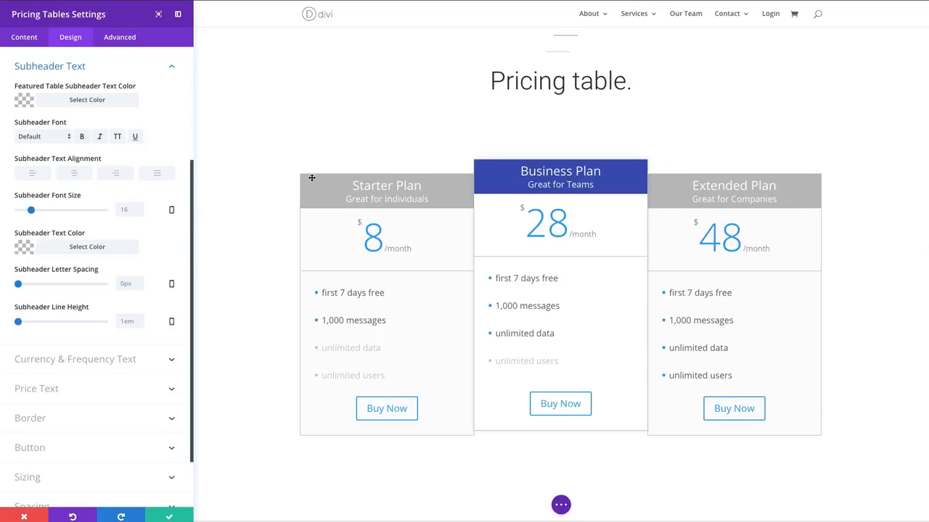
scroll(118, 194, down, 1)
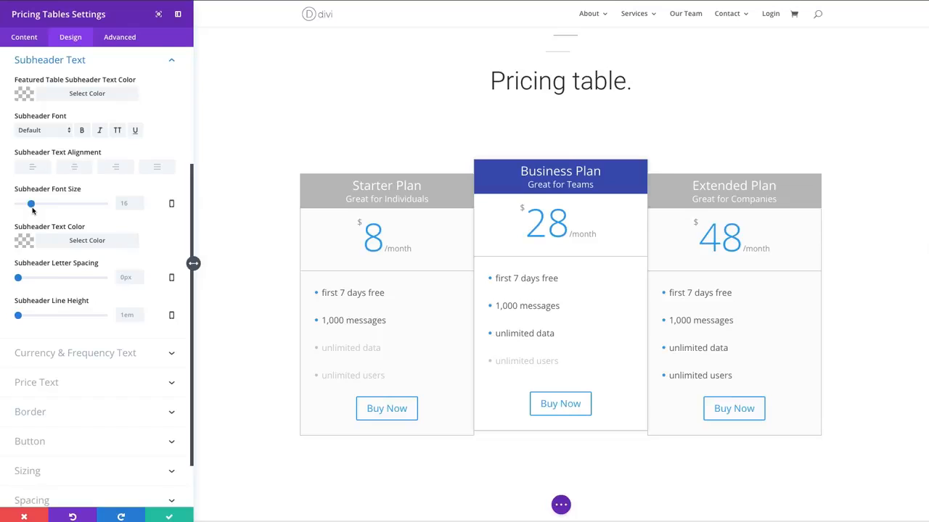
drag(32, 209, 29, 205)
scroll(142, 276, up, 3)
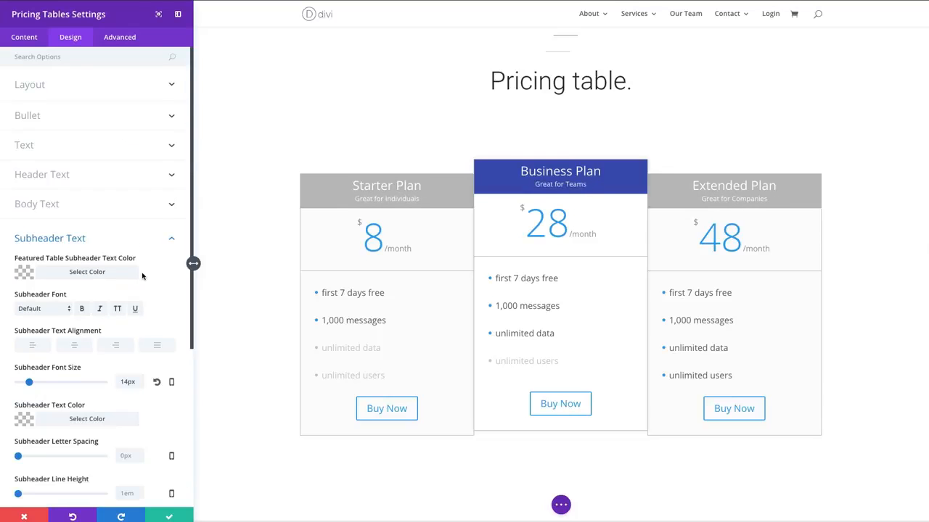
scroll(142, 275, down, 1)
scroll(142, 276, up, 1)
click(169, 240)
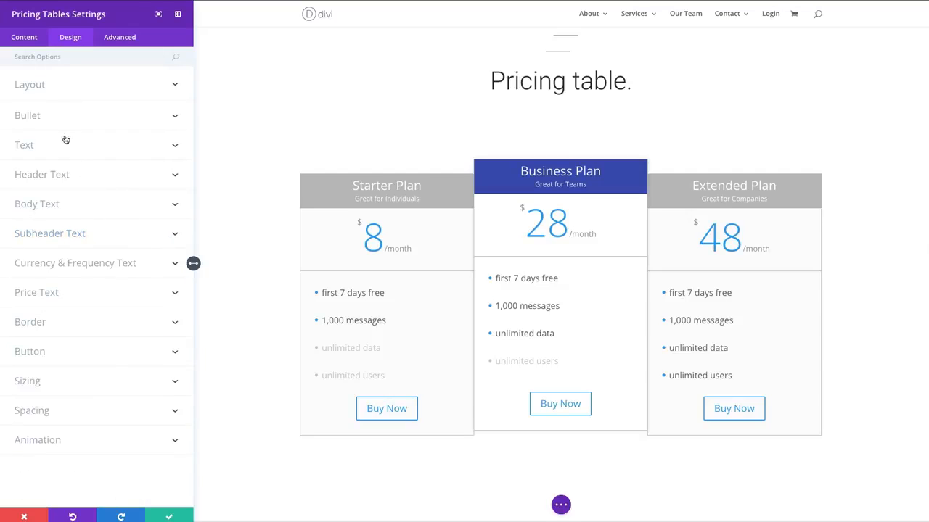
- Set the pricing tables' bullet color to #3e51b5
click(34, 121)
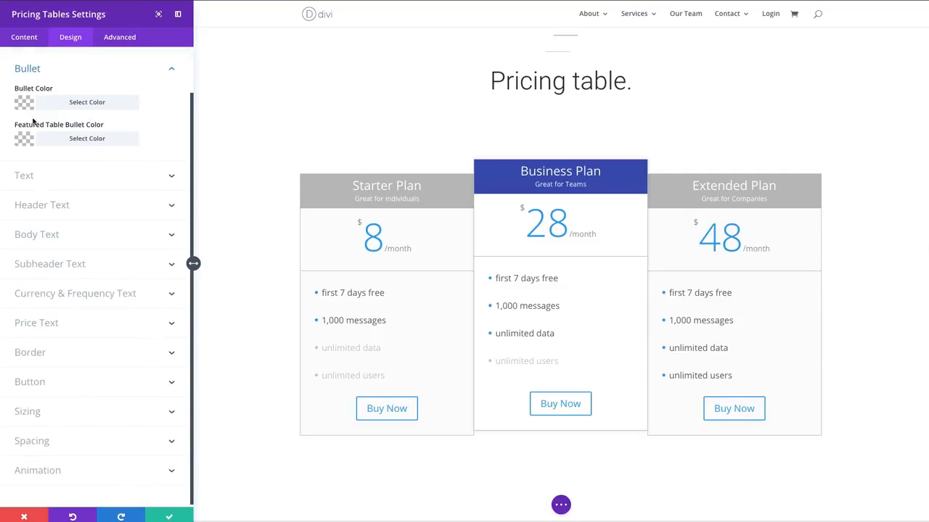
click(79, 102)
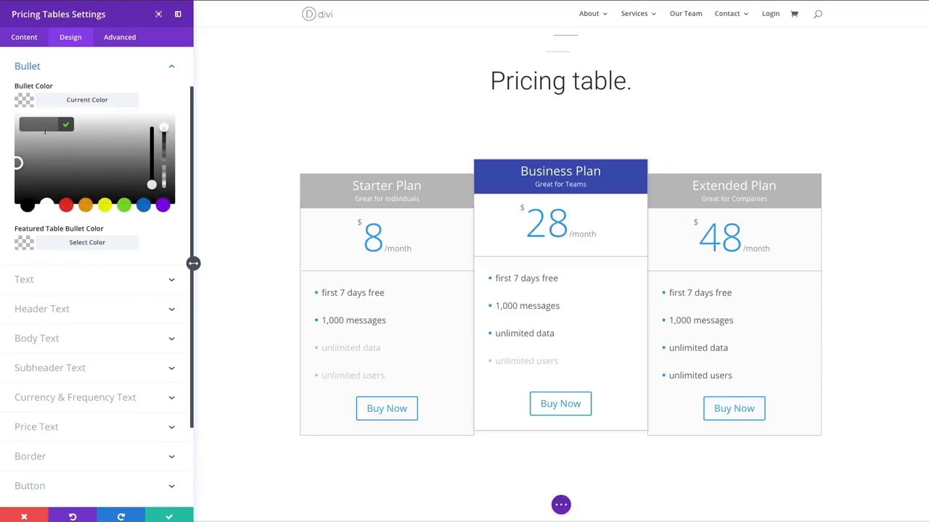
text(#3e51b5)
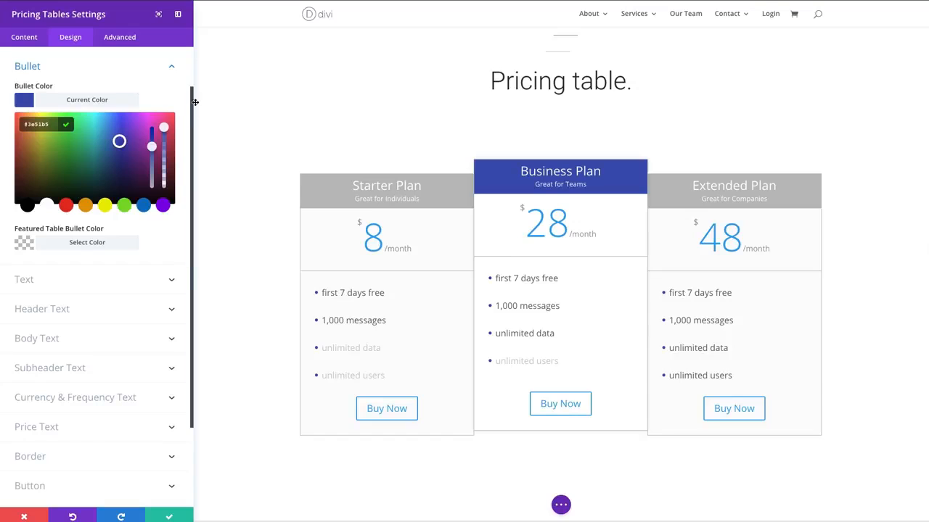
click(108, 99)
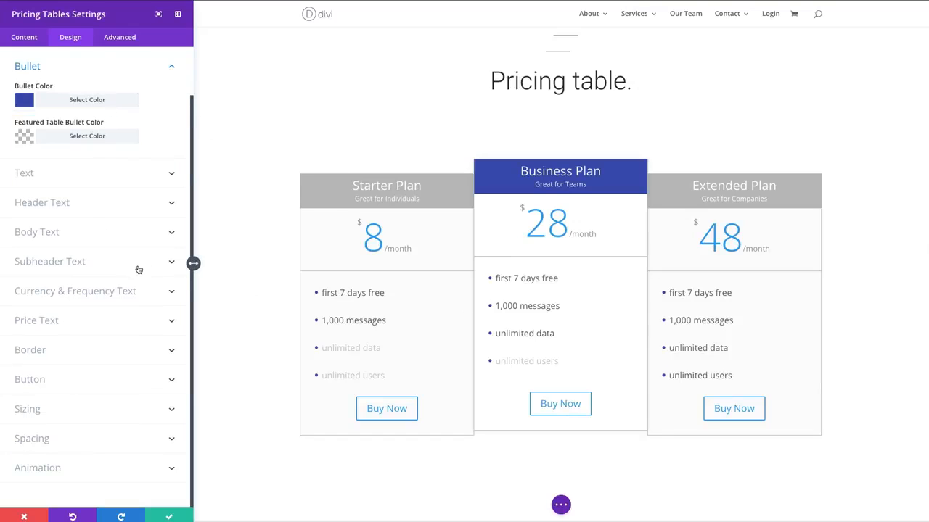
- Set the currency and frequency font size to 22px for the pricing tables
click(79, 293)
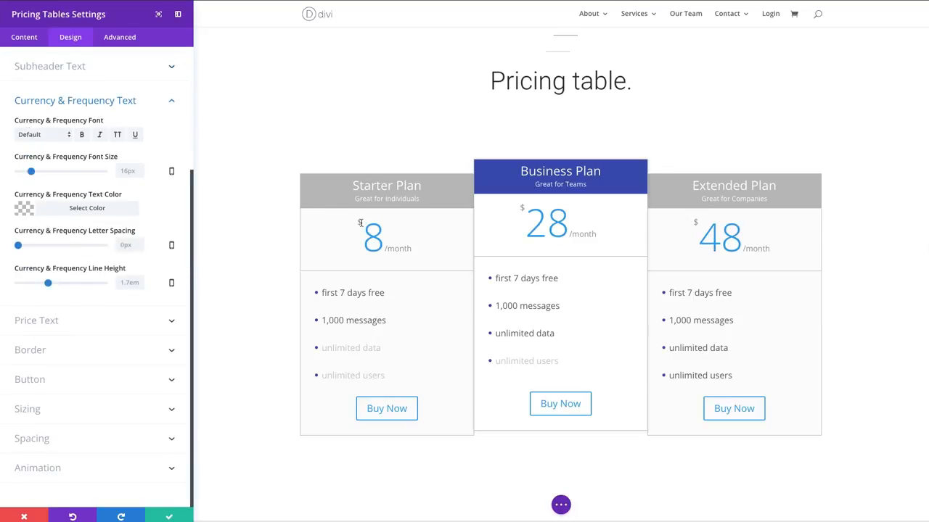
drag(361, 223, 354, 224)
double_click(400, 248)
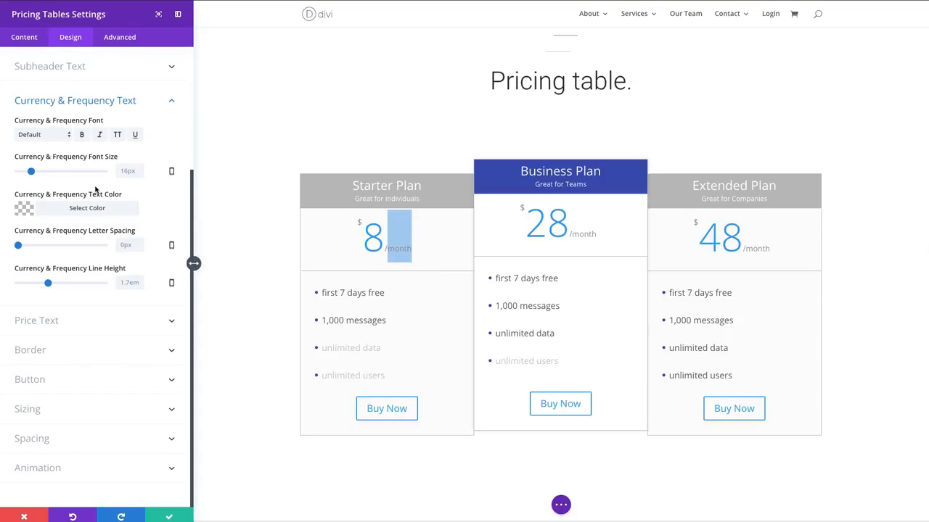
click(154, 143)
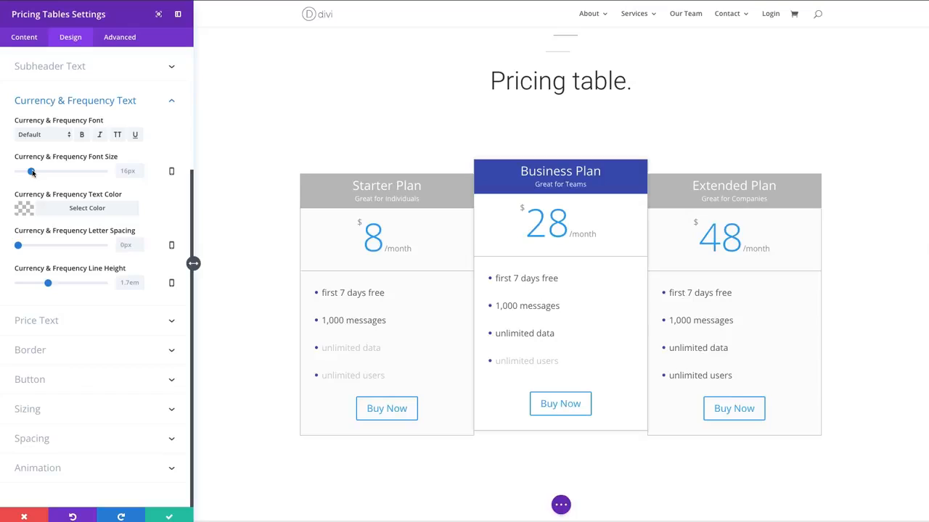
drag(32, 172, 36, 173)
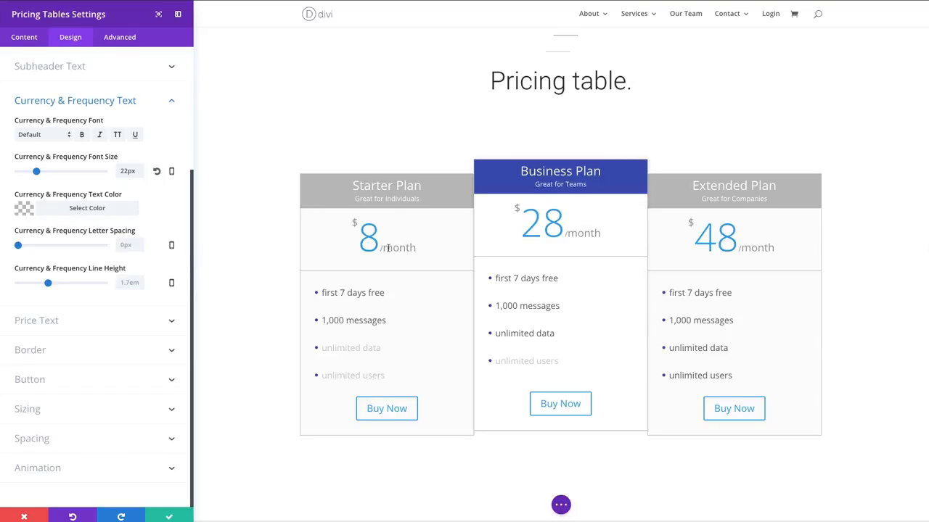
- Set the currency and frequency text color to #3e51b5
click(87, 210)
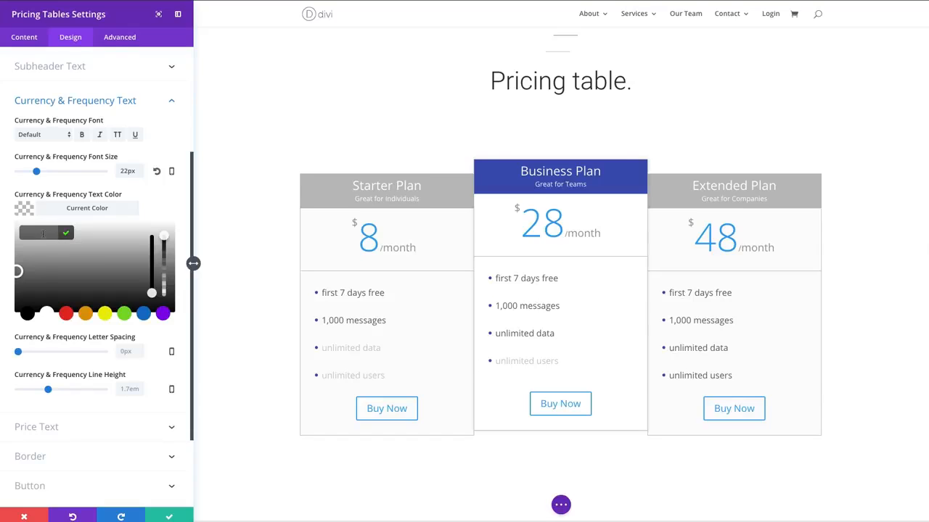
click(43, 233)
text(#3e51b5)
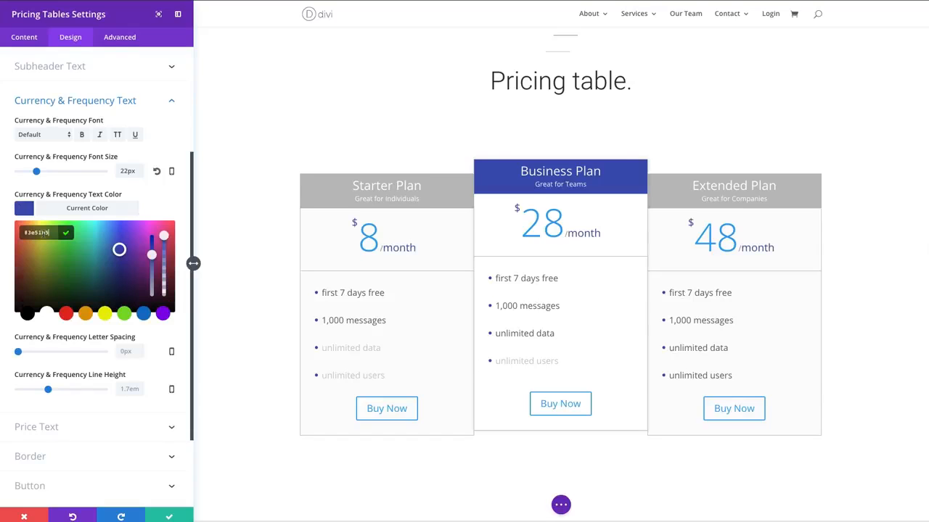
click(98, 209)
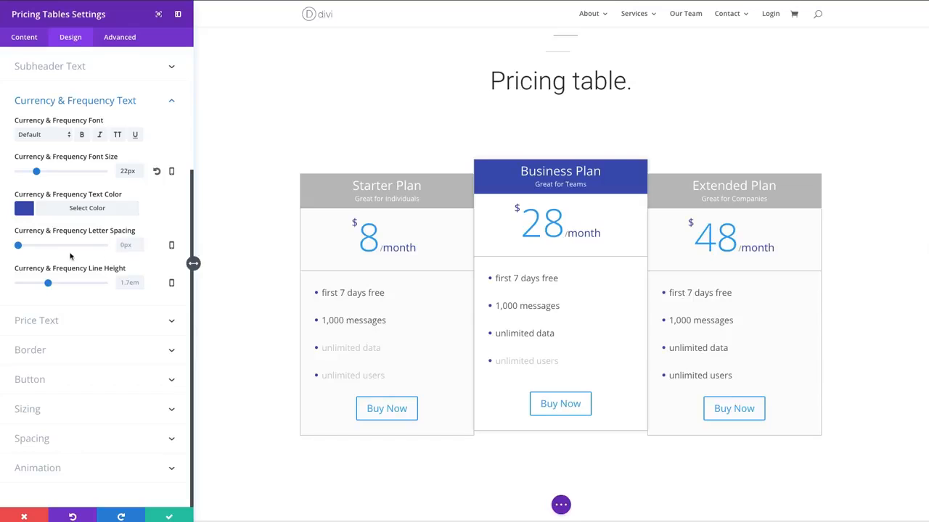
- Set the price text color to #3e51b5 and check the Starter Plan and Business Plan prices in the preview
click(71, 329)
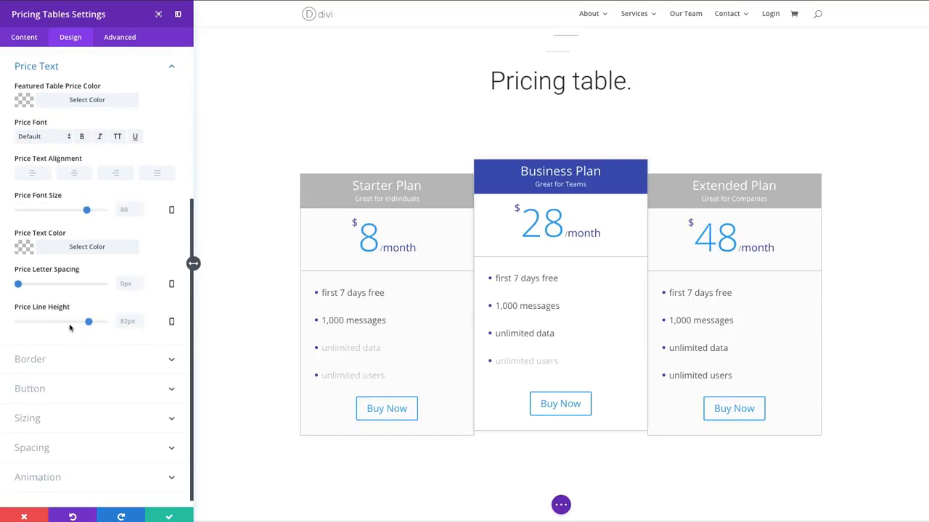
click(52, 249)
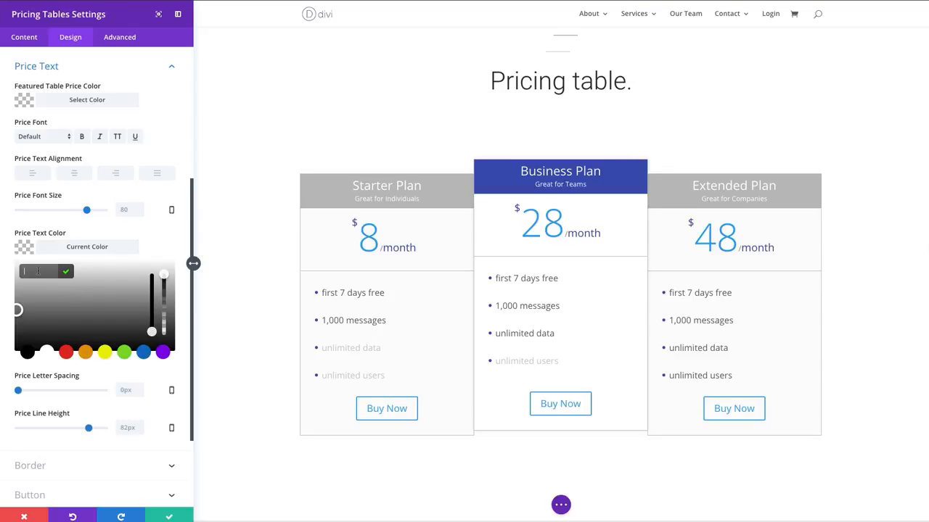
text(#3e51b5)
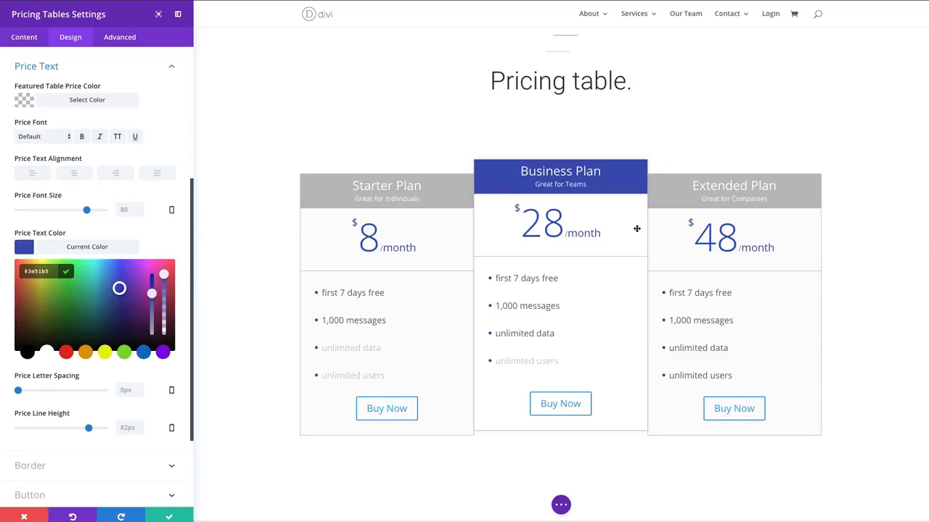
click(193, 263)
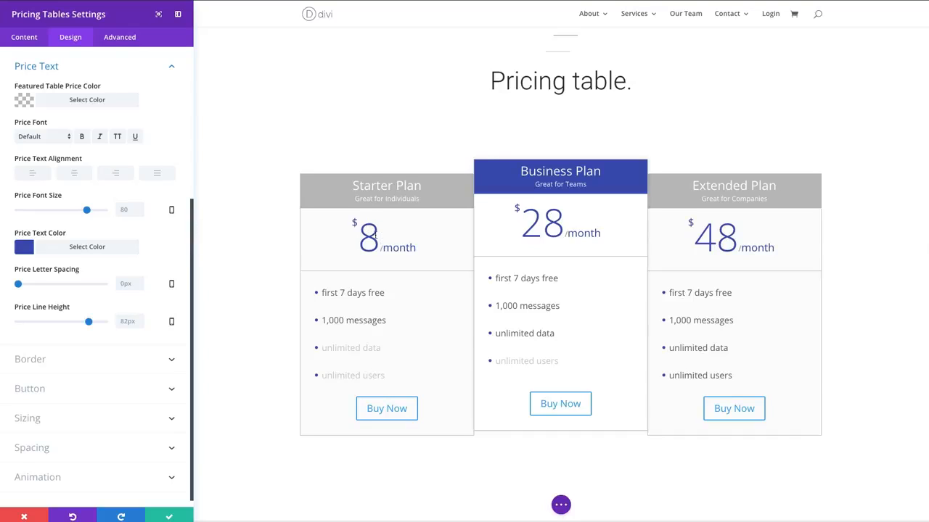
drag(375, 235, 363, 236)
drag(565, 227, 524, 228)
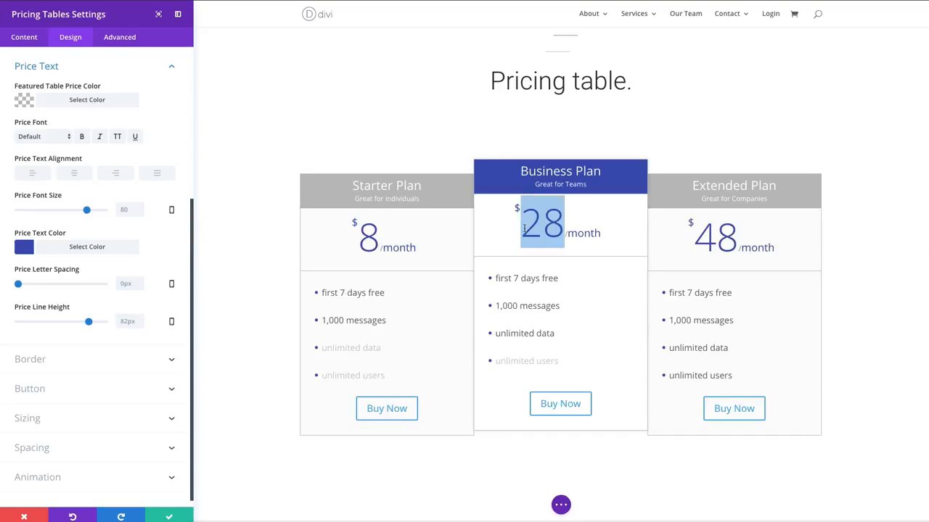
click(157, 140)
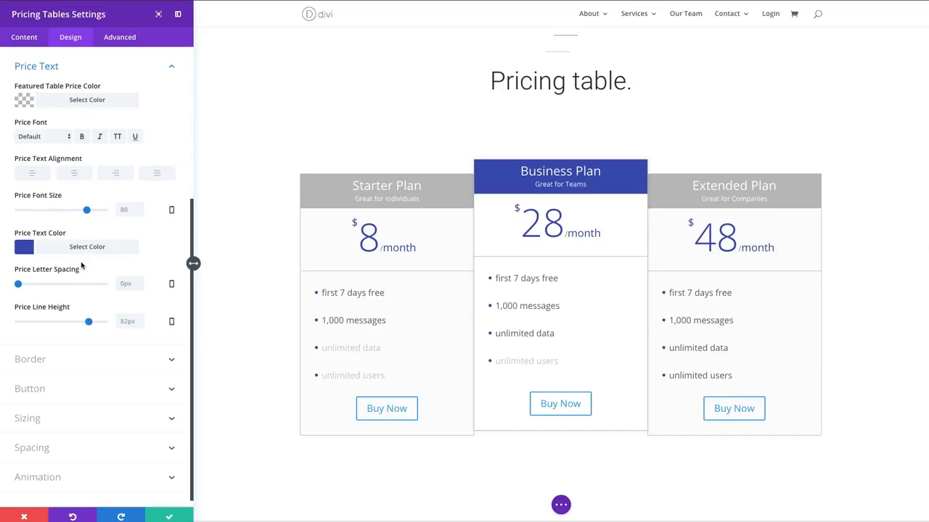
- Turn on the pricing tables' border, try a border width of 20px, and reset the width to its default
click(87, 359)
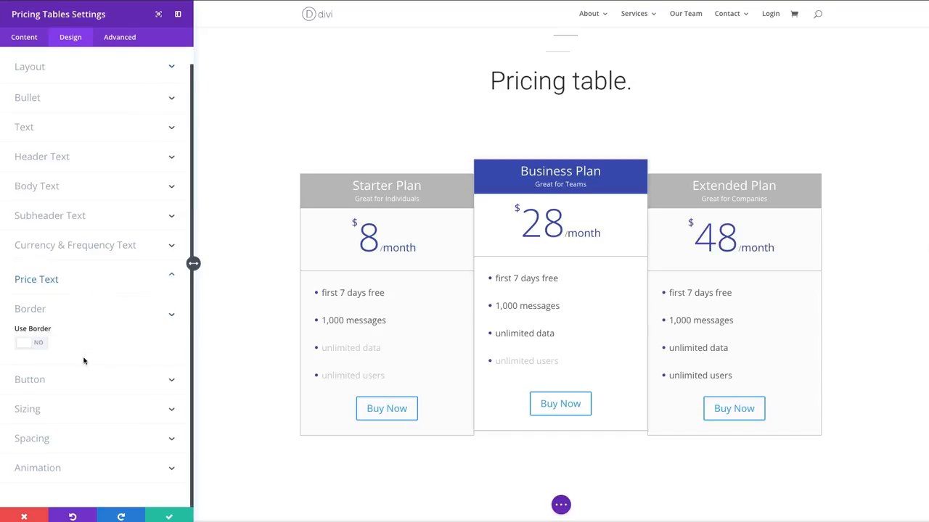
click(39, 347)
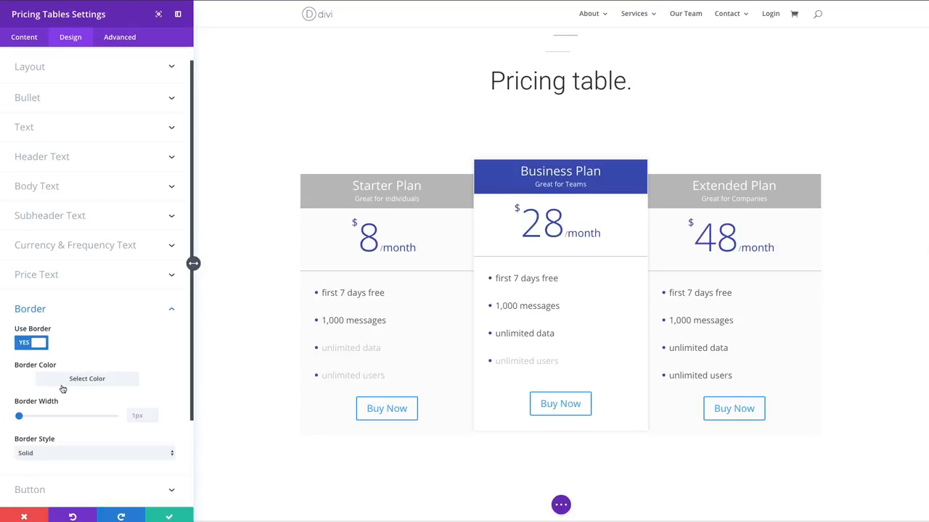
scroll(89, 352, down, 1)
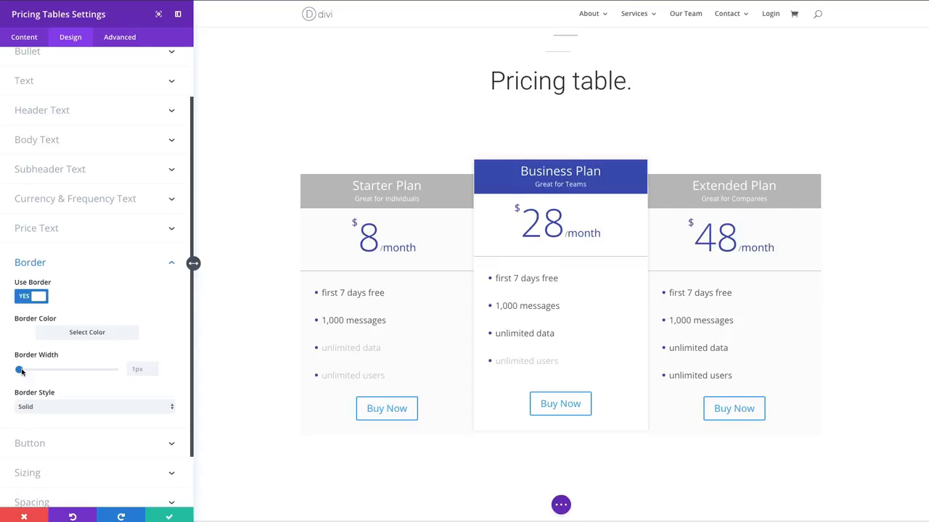
drag(19, 370, 38, 372)
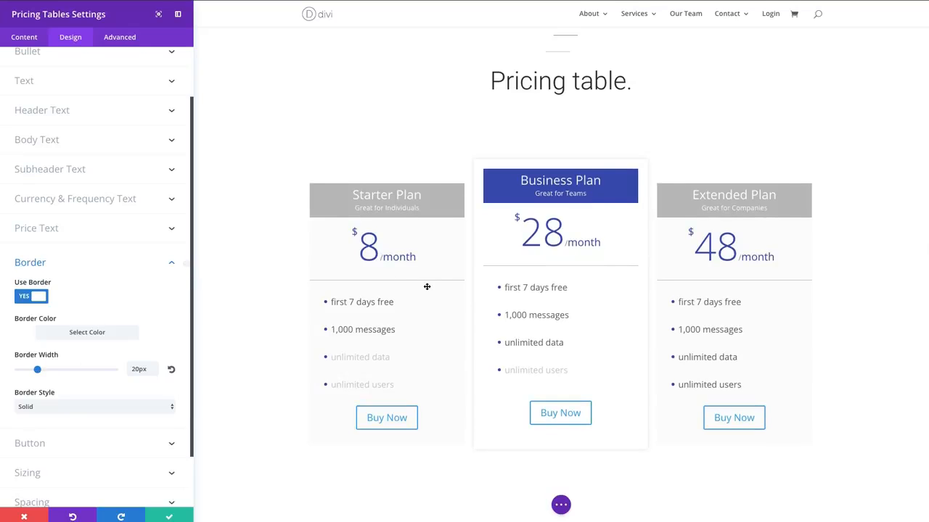
scroll(353, 153, down, 2)
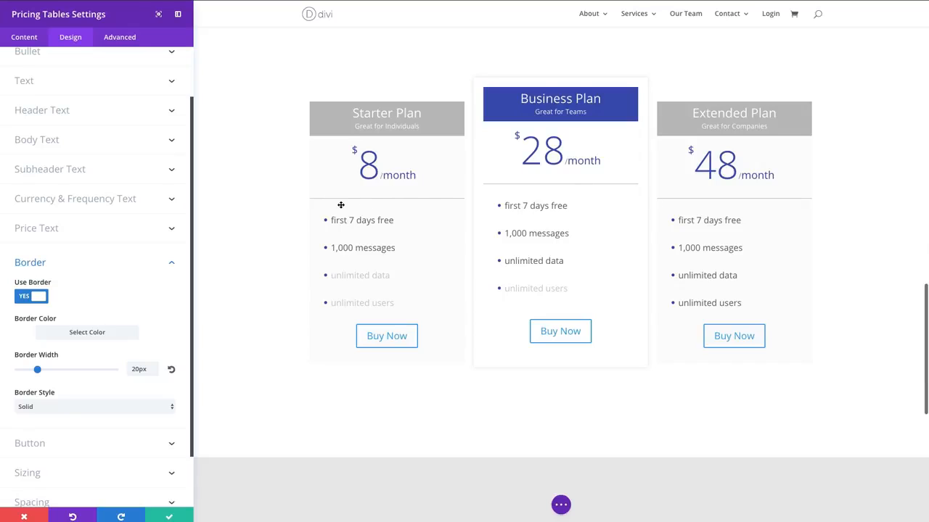
click(172, 371)
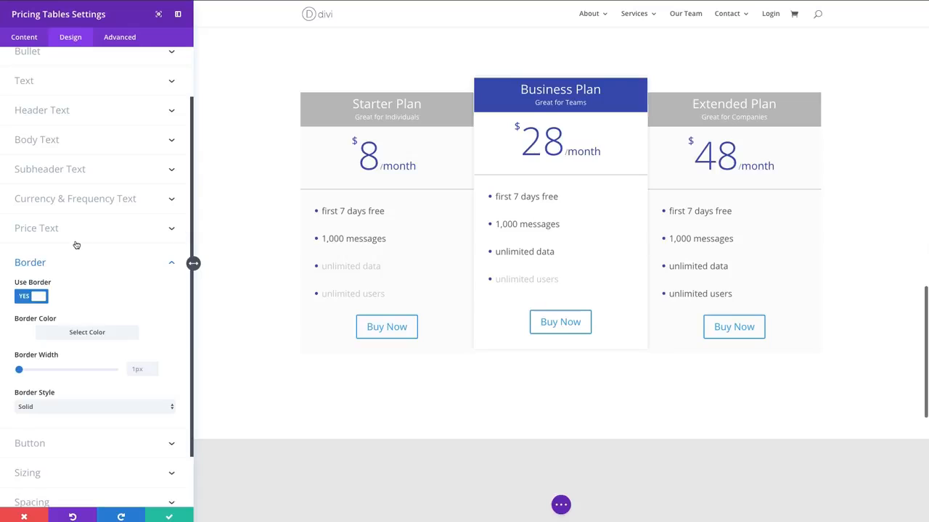
- Enable custom styles for the pricing table buttons and set the button text size to 24px
scroll(73, 264, down, 1)
scroll(73, 264, down, 2)
click(87, 385)
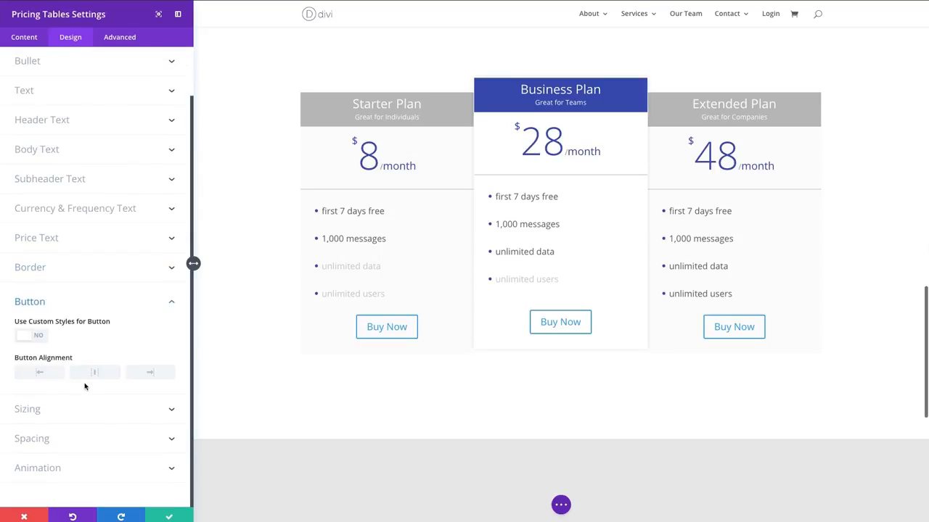
click(42, 339)
scroll(36, 334, down, 2)
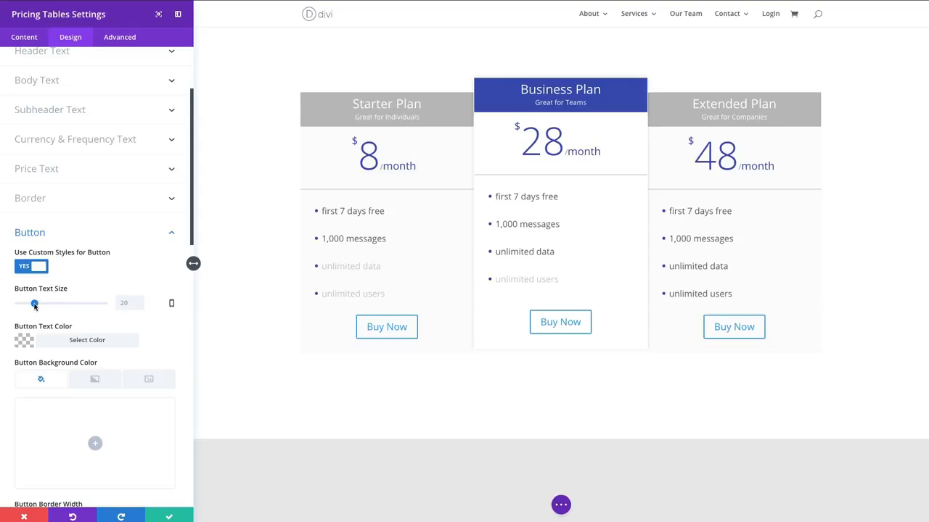
drag(34, 306, 39, 306)
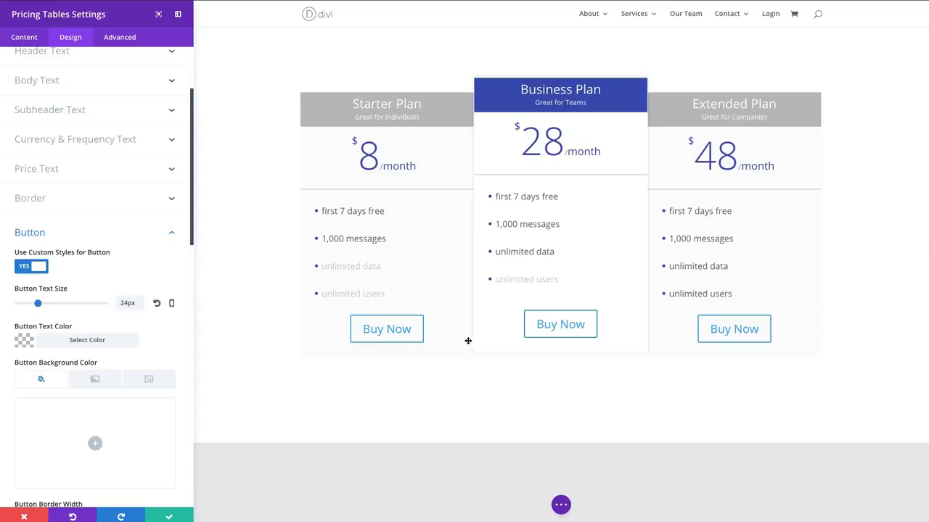
- Set the button text color to #3e51b5
click(87, 341)
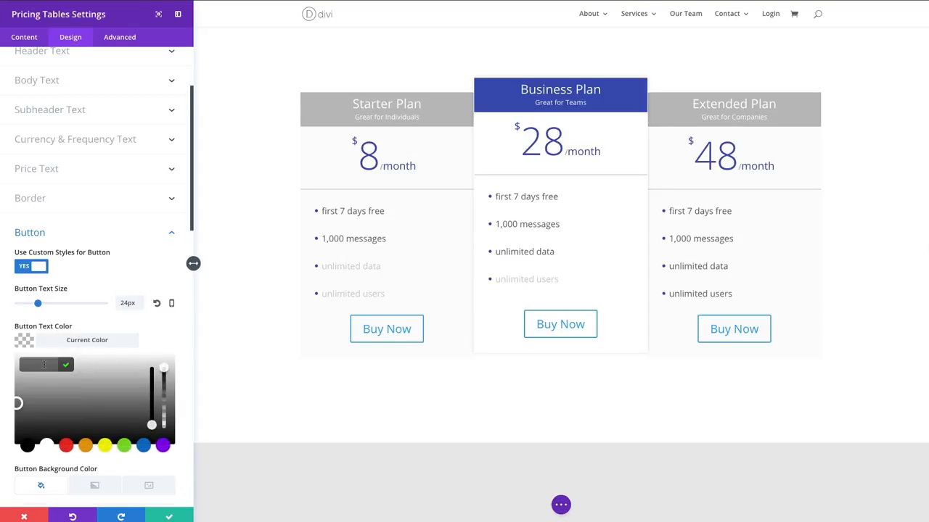
text(#3e51b5)
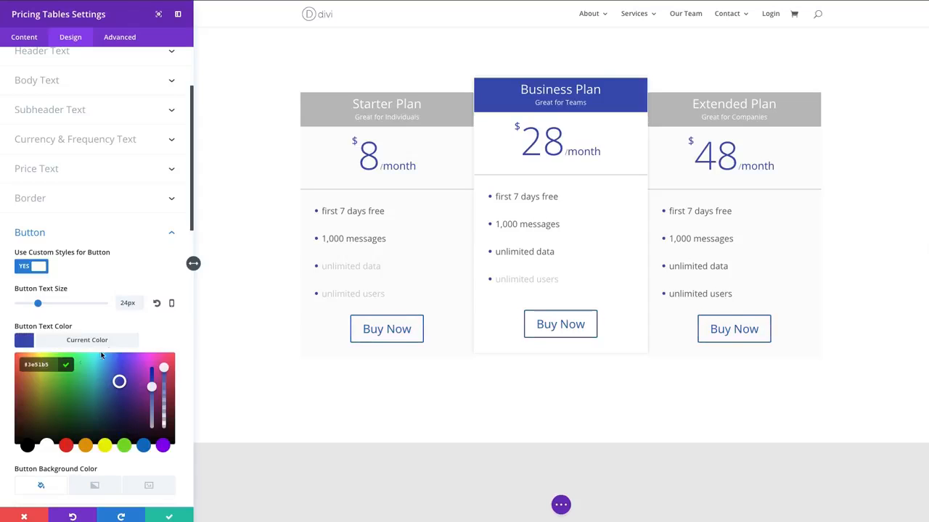
click(132, 341)
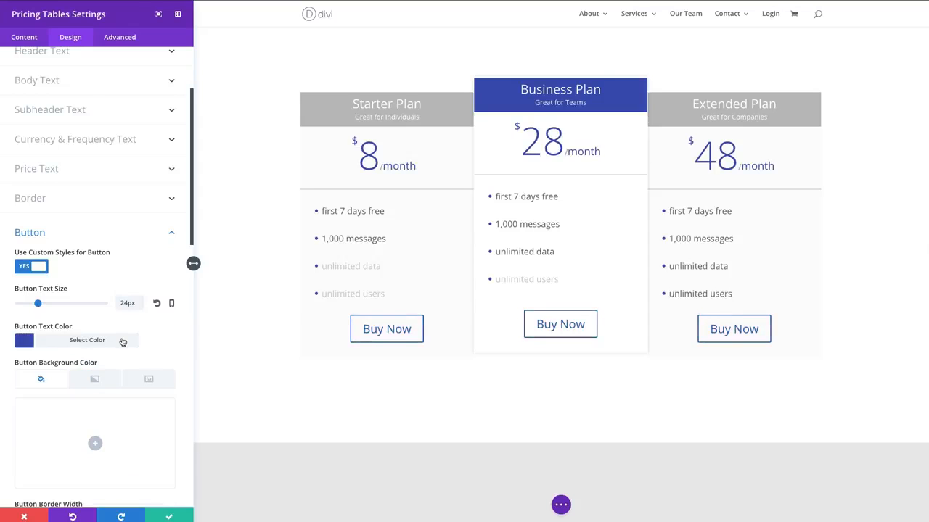
- Change the button text color to white, #ffffff
scroll(122, 342, down, 2)
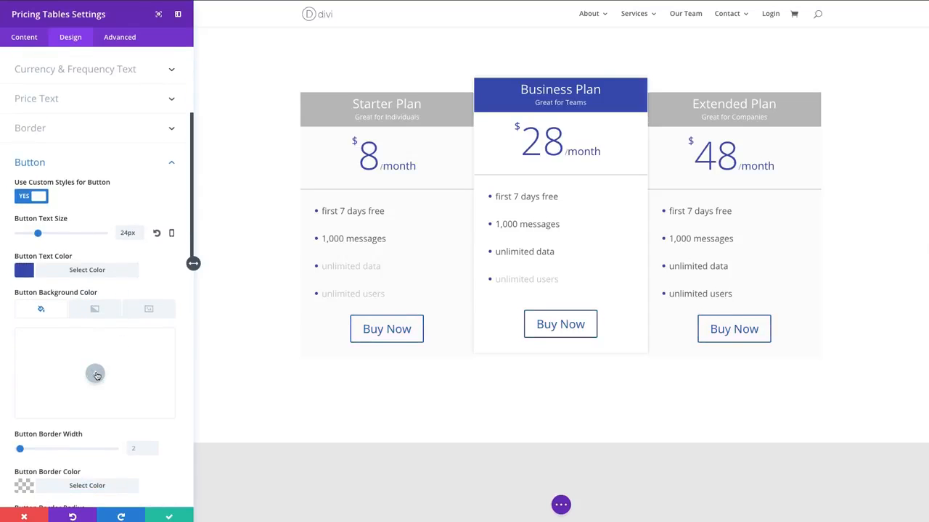
click(80, 273)
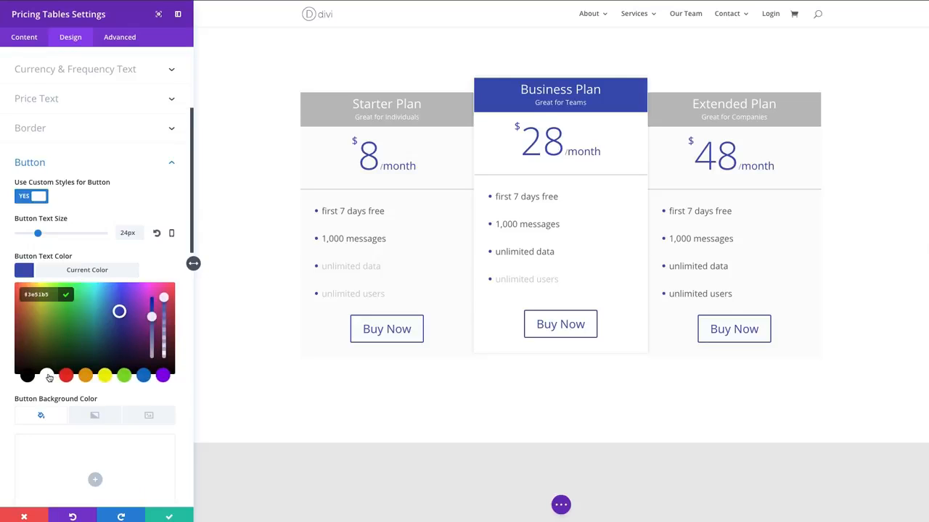
click(47, 376)
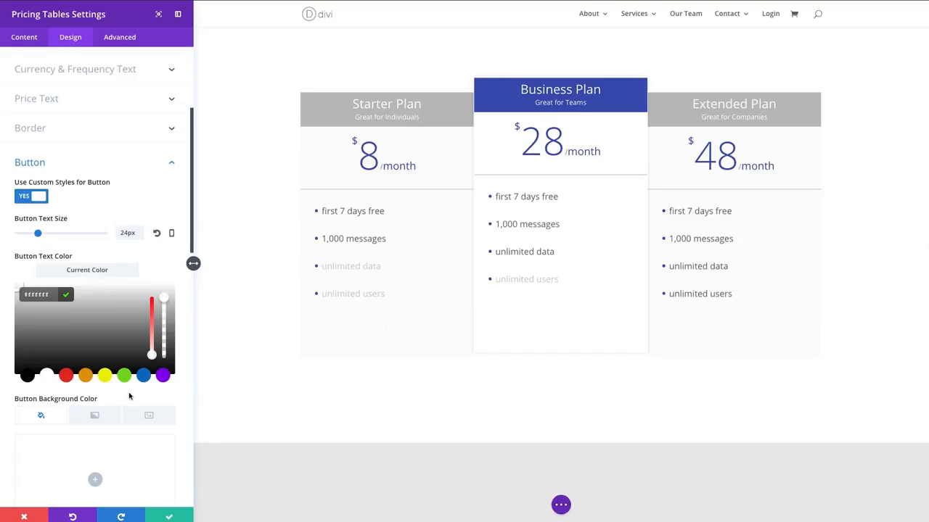
click(66, 296)
- Set the button background color to #3e51b5
scroll(102, 287, down, 1)
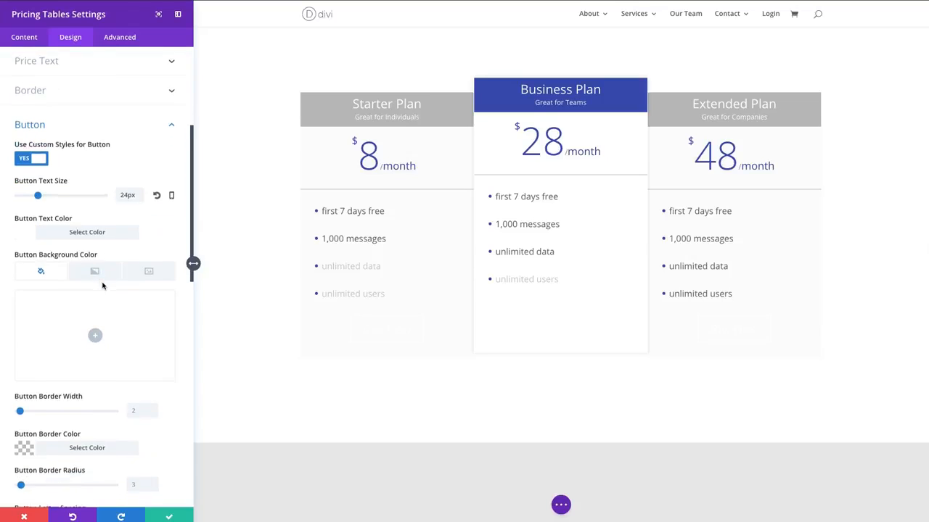
click(94, 332)
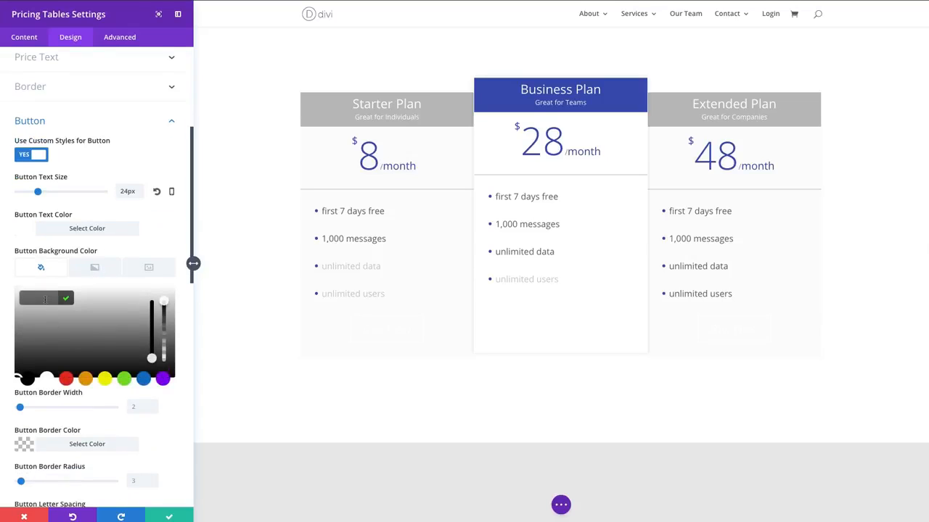
text(#3e51b5)
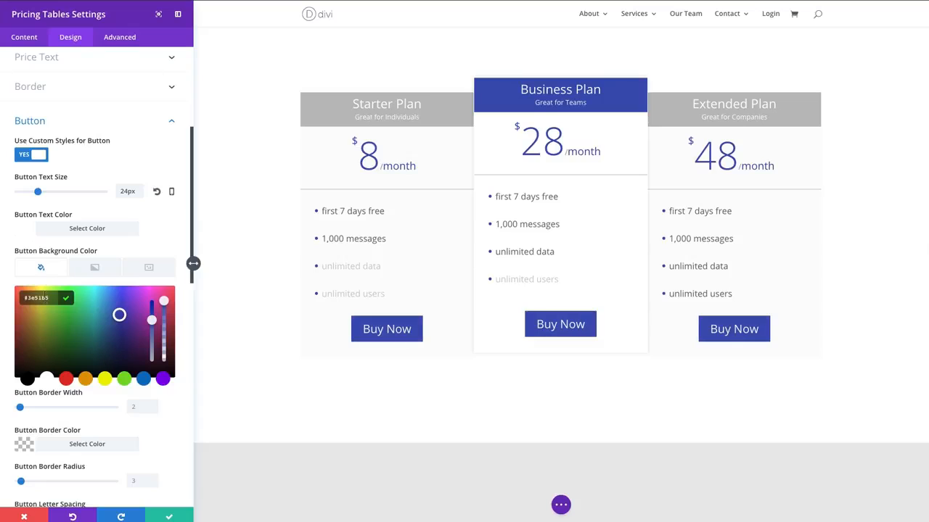
click(68, 300)
- Set the button border color to #3e51b5
scroll(71, 326, down, 2)
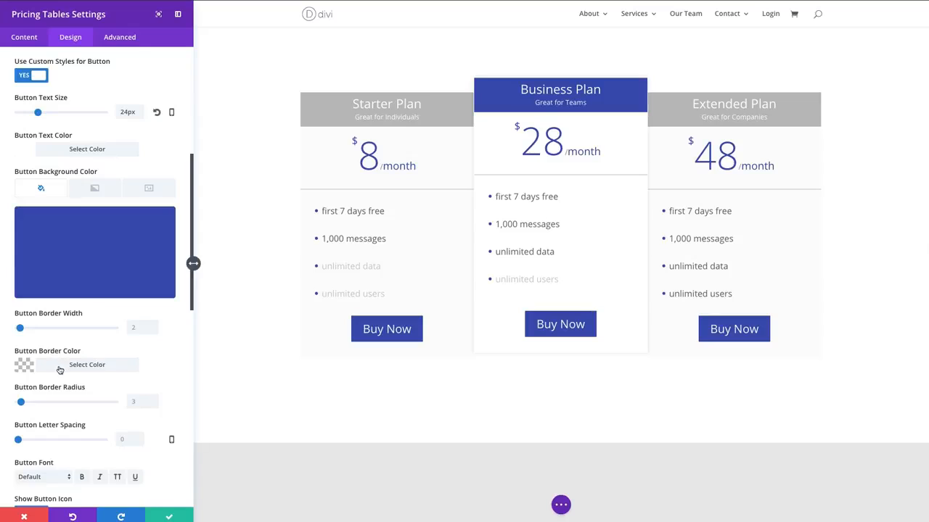
click(54, 365)
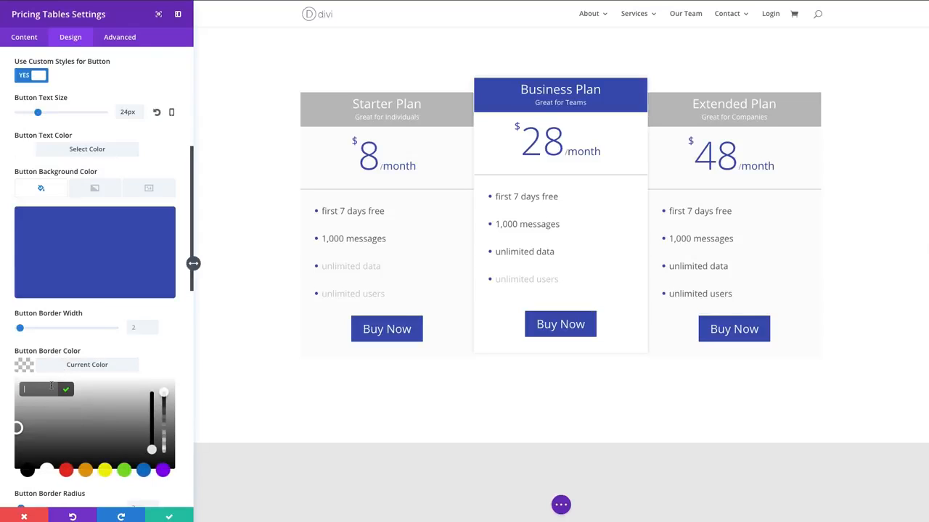
click(51, 389)
text(#3e51b5)
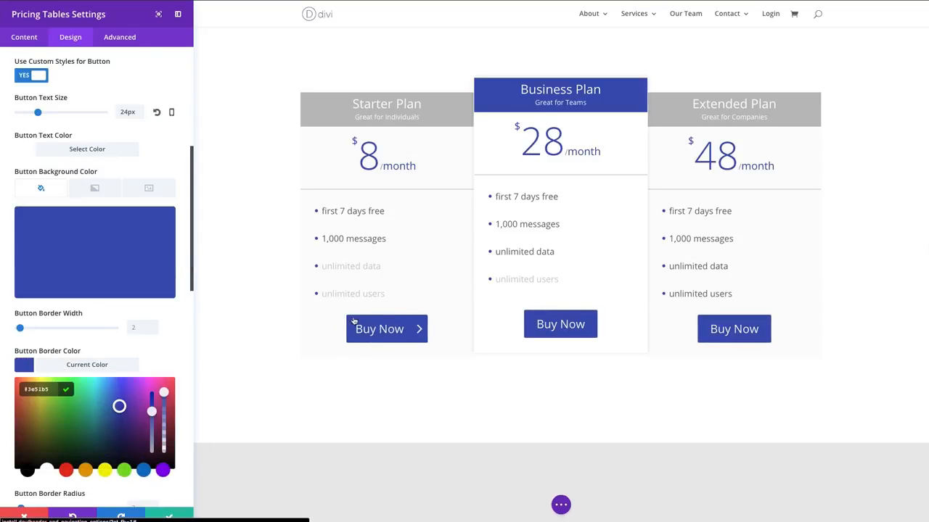
- Review the remaining button style options, then the pricing tables' sizing, spacing and animation settings
scroll(112, 334, down, 1)
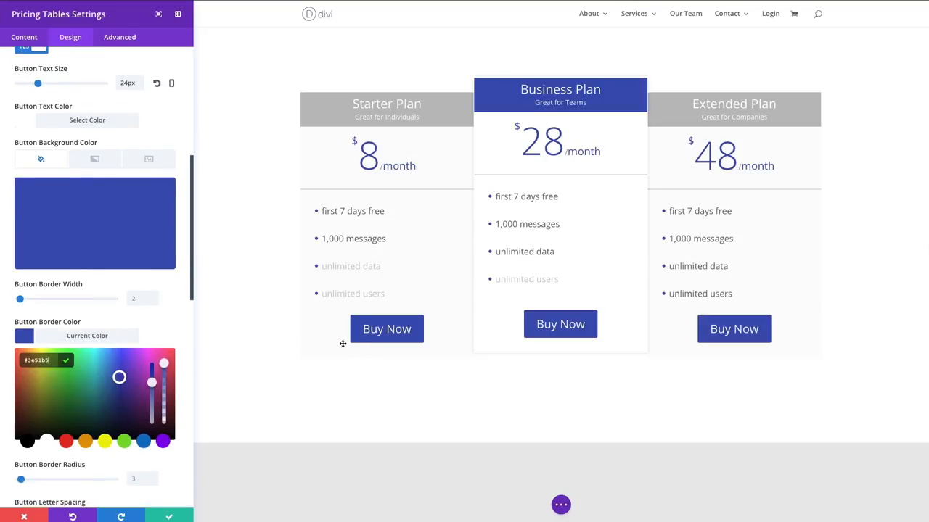
scroll(185, 339, down, 5)
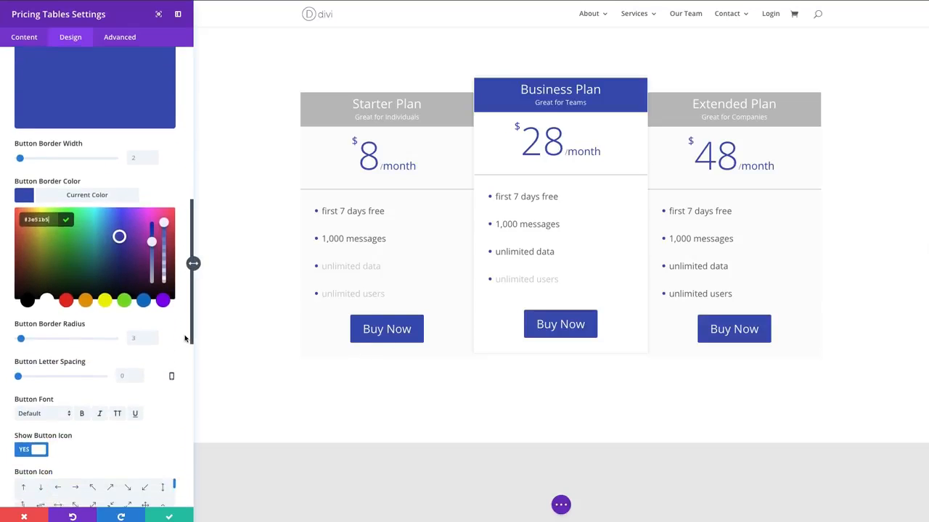
scroll(184, 339, up, 5)
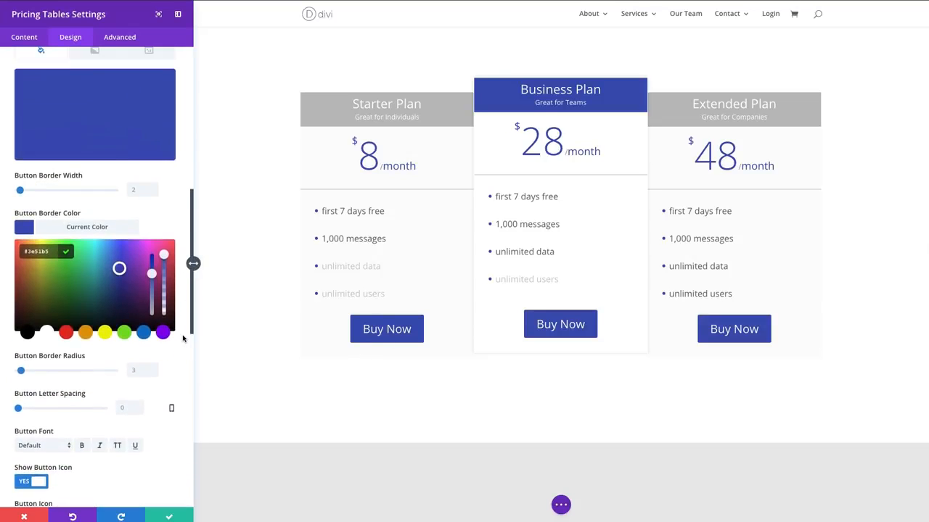
scroll(183, 339, down, 7)
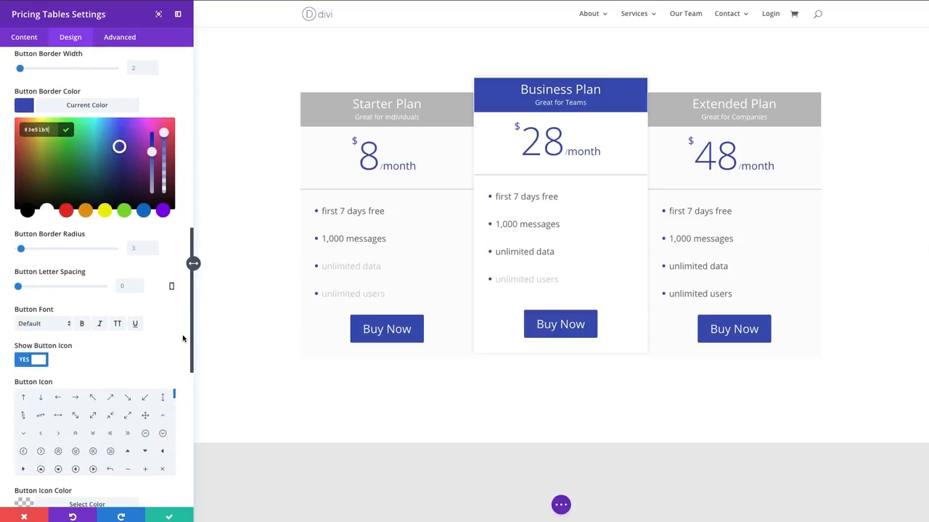
scroll(183, 339, down, 7)
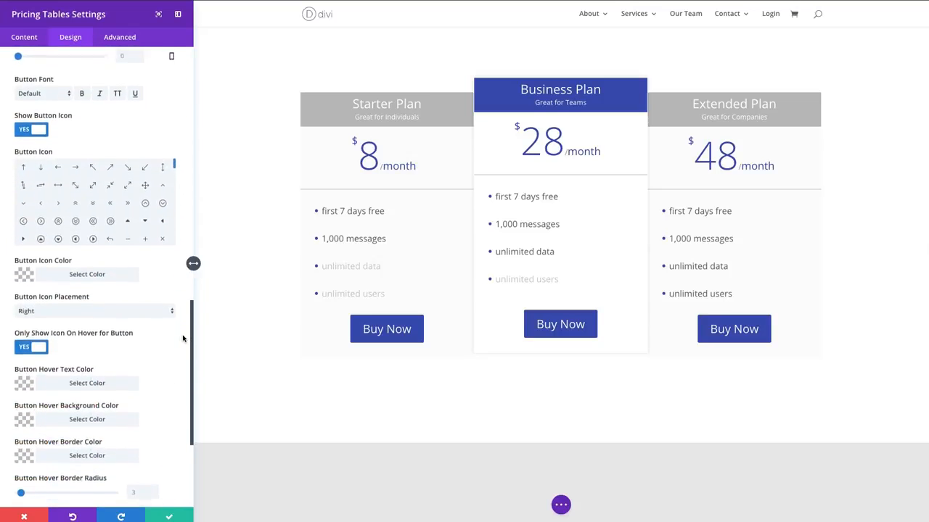
scroll(183, 339, down, 5)
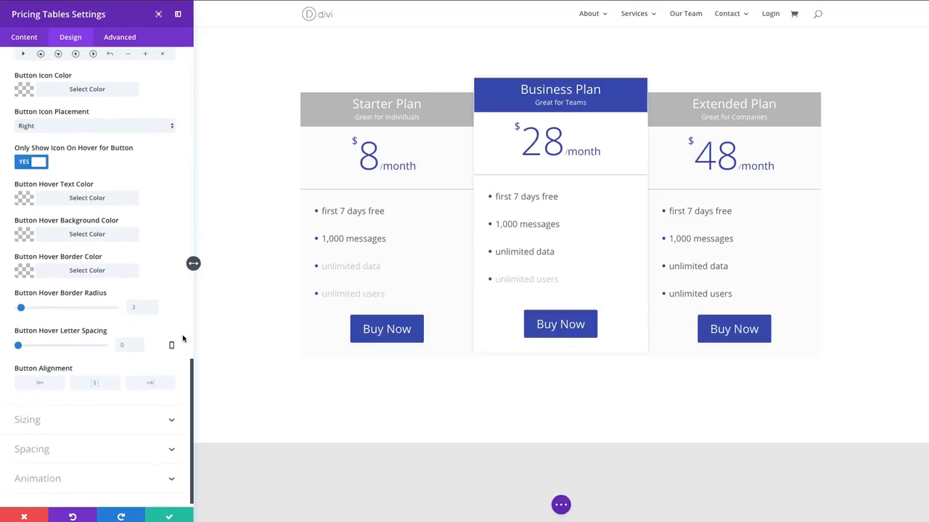
click(75, 419)
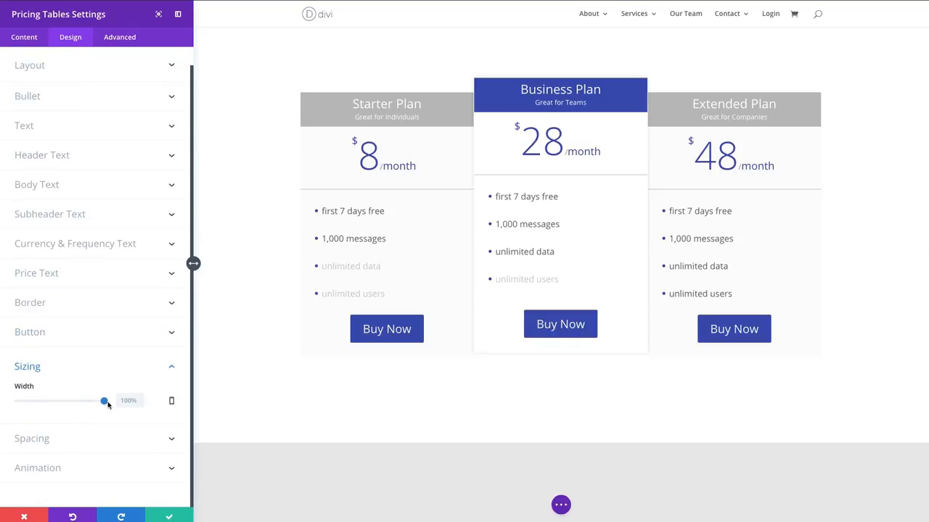
drag(87, 405, 129, 401)
click(131, 440)
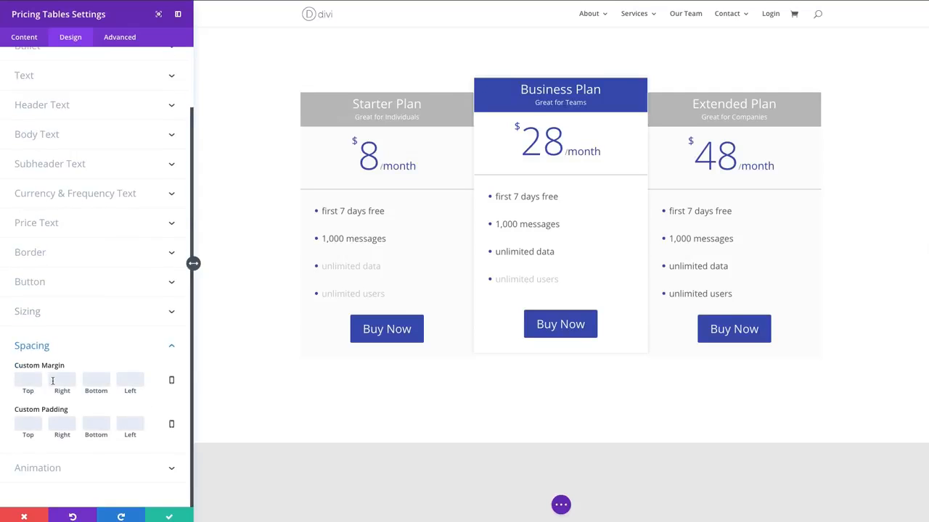
click(67, 471)
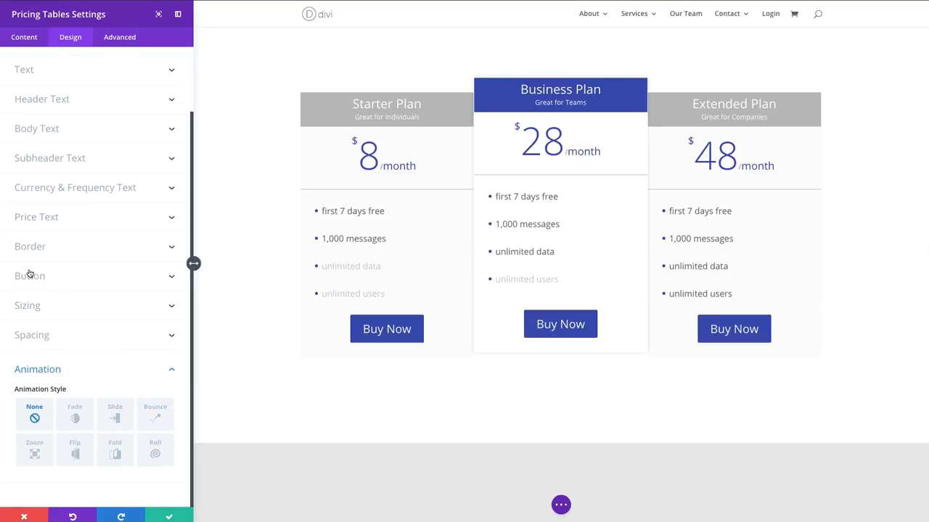
scroll(35, 271, up, 5)
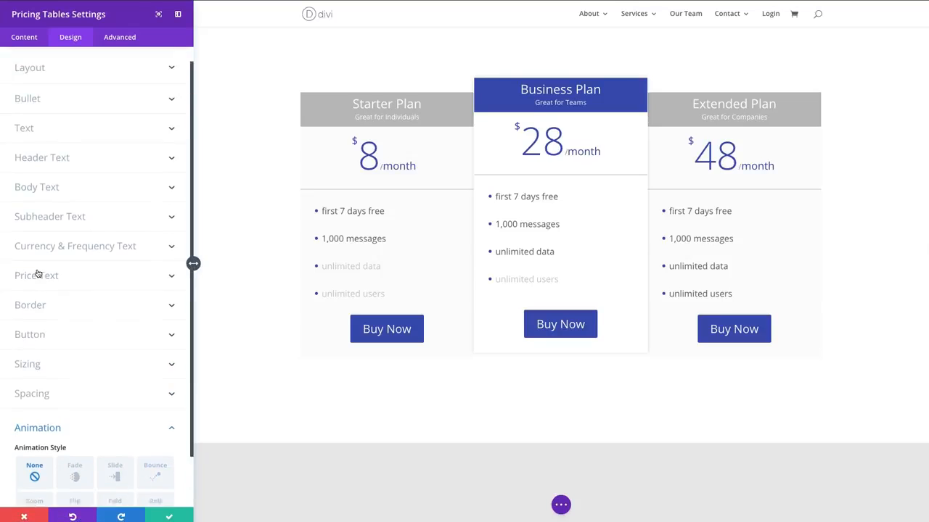
- Look through the pricing tables' advanced settings: CSS ID and classes, custom CSS, button relationship attributes and device visibility
click(129, 39)
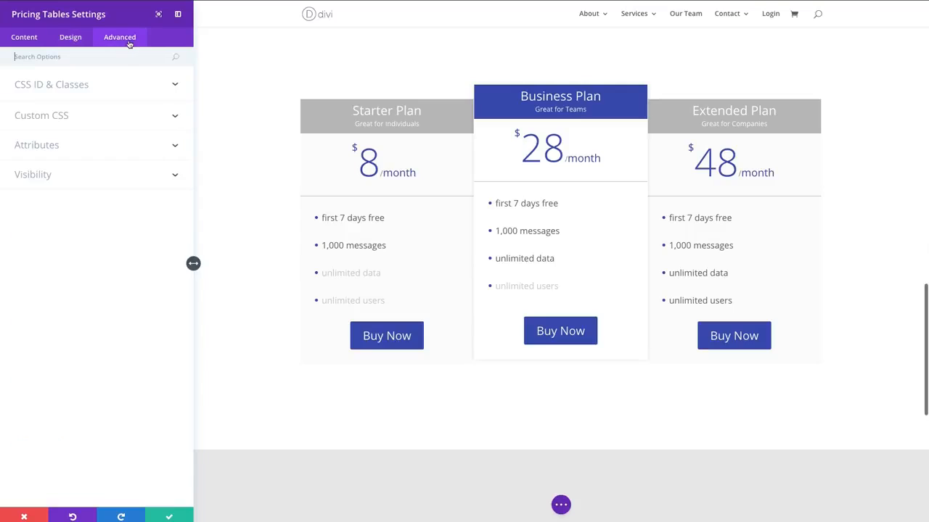
click(70, 88)
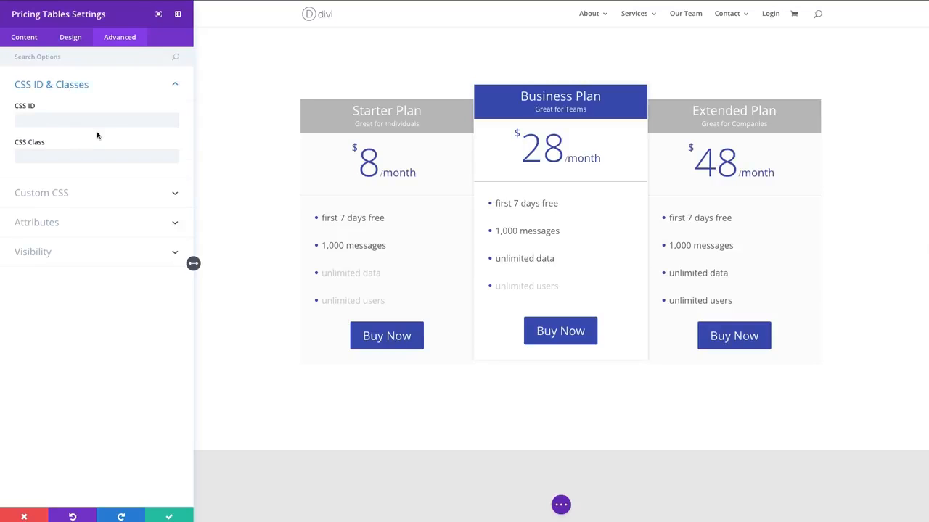
click(97, 198)
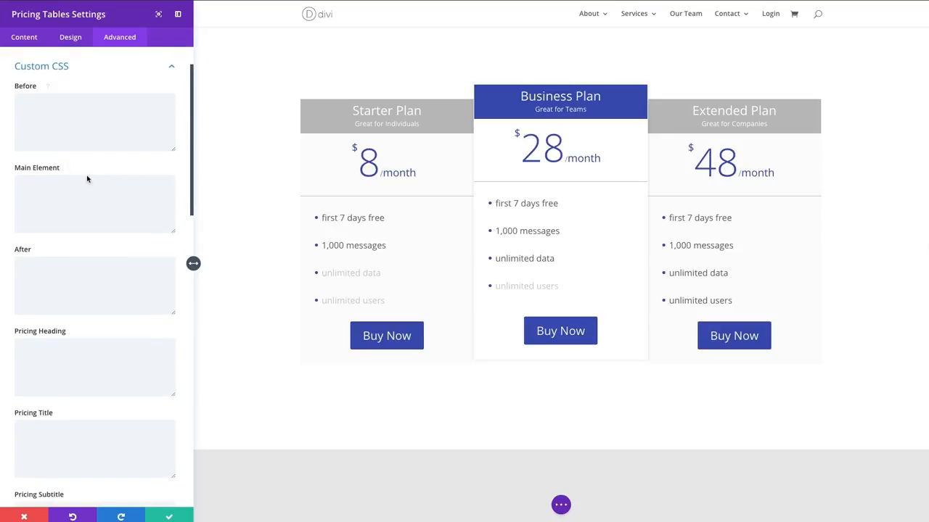
scroll(97, 231, down, 8)
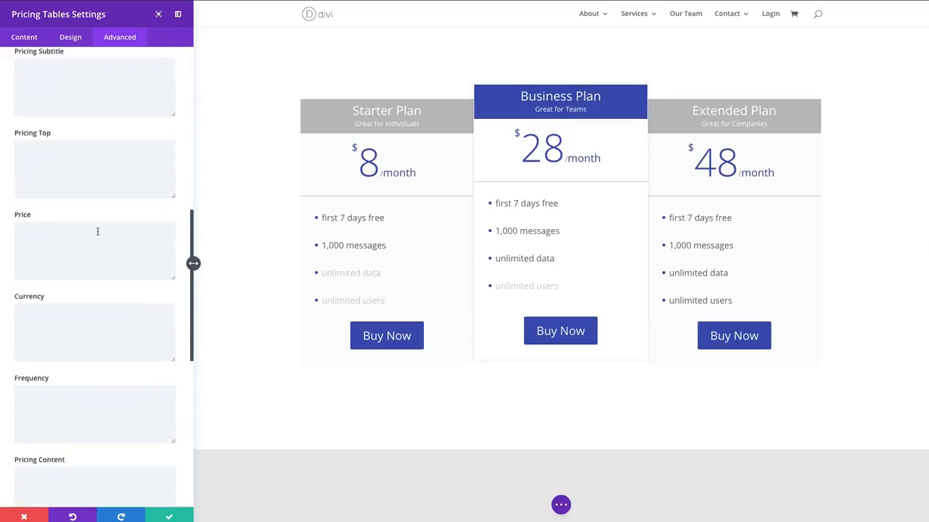
scroll(97, 230, down, 5)
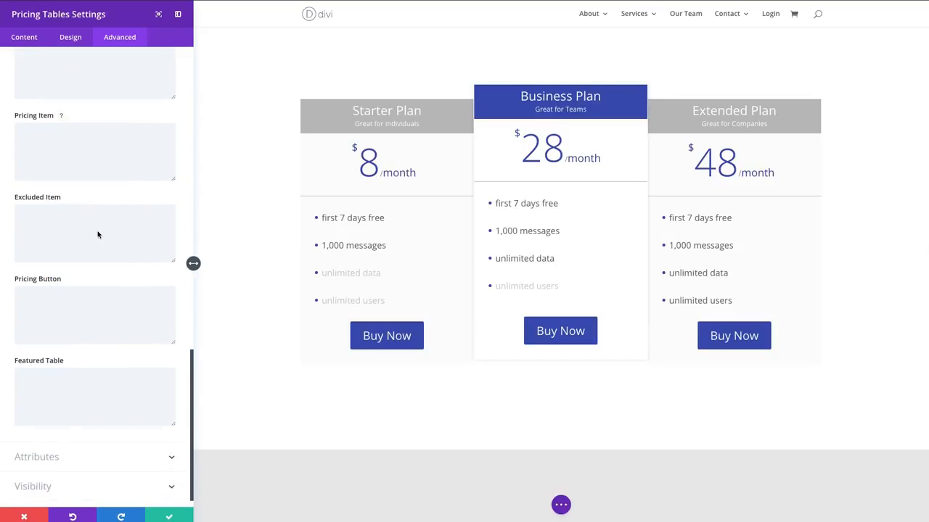
click(76, 440)
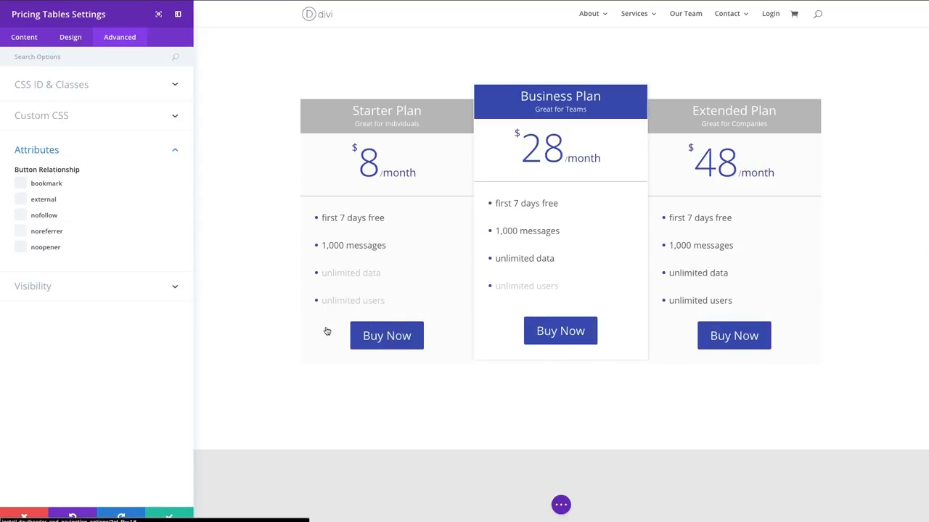
click(74, 291)
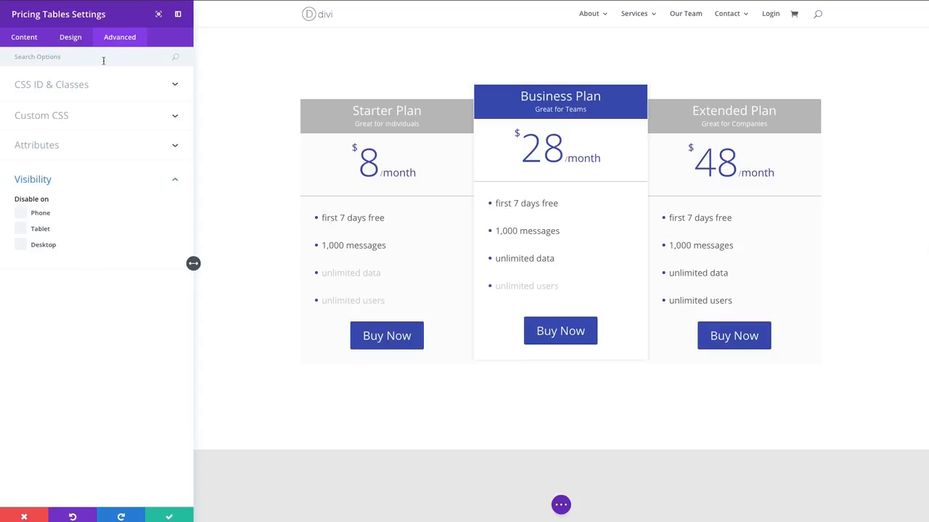
- Open the Business Plan's individual table settings and review its text content and featured-table layout option
click(29, 37)
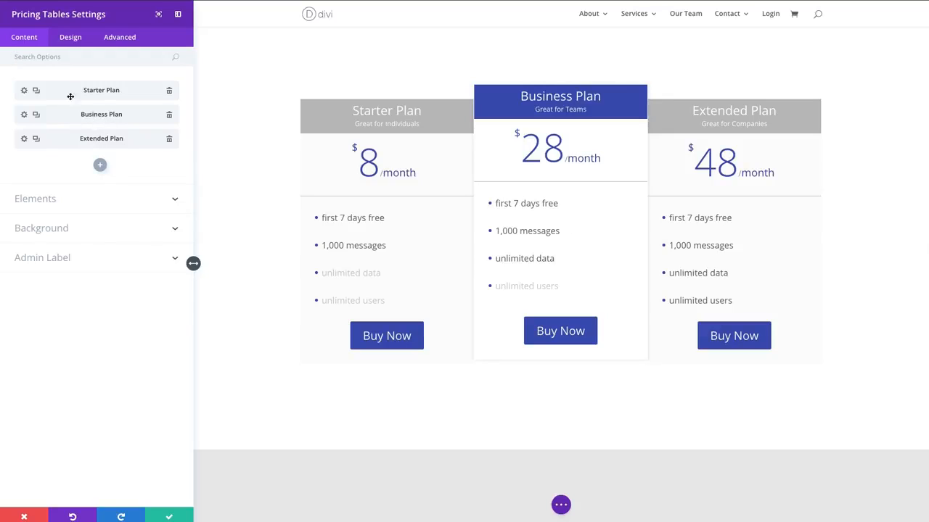
click(24, 115)
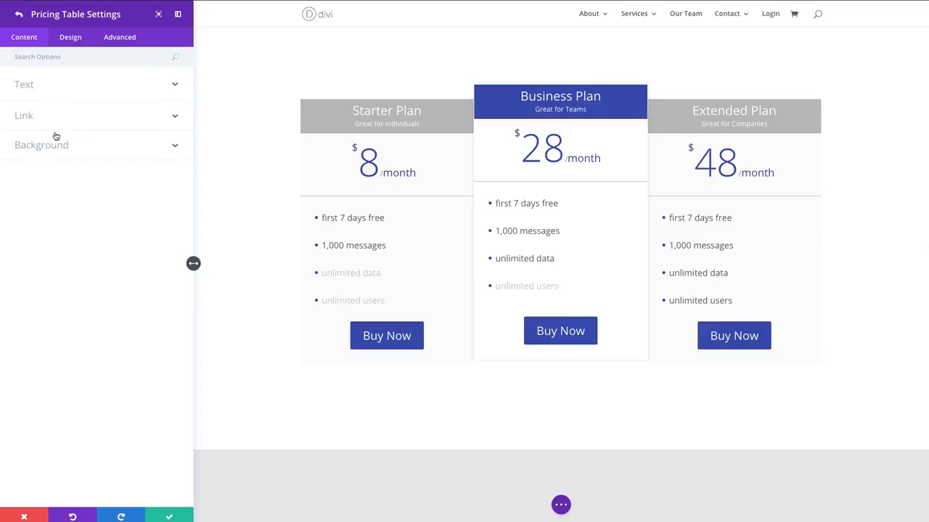
click(54, 88)
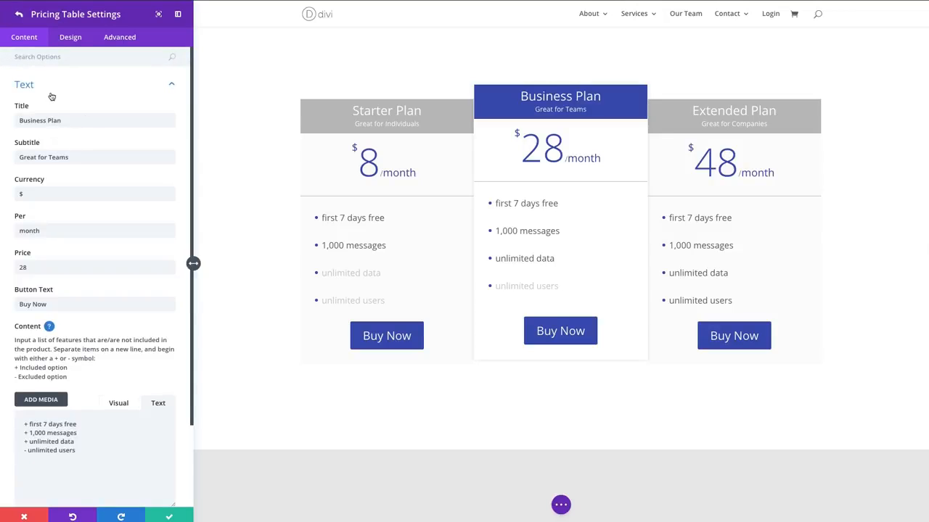
click(53, 93)
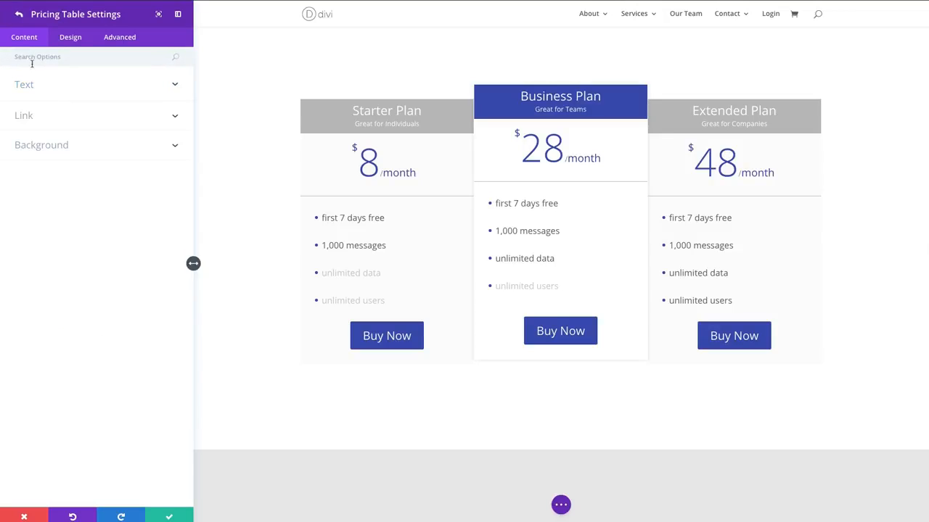
click(72, 38)
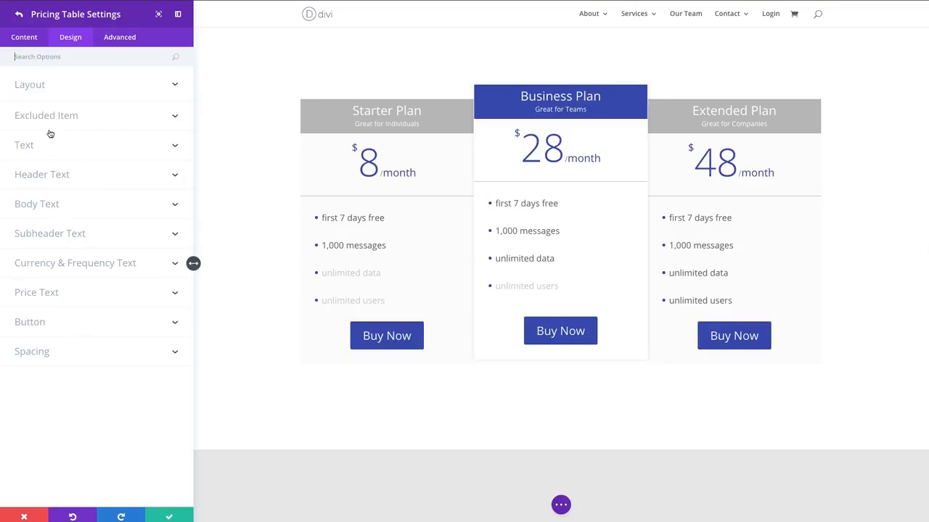
click(85, 87)
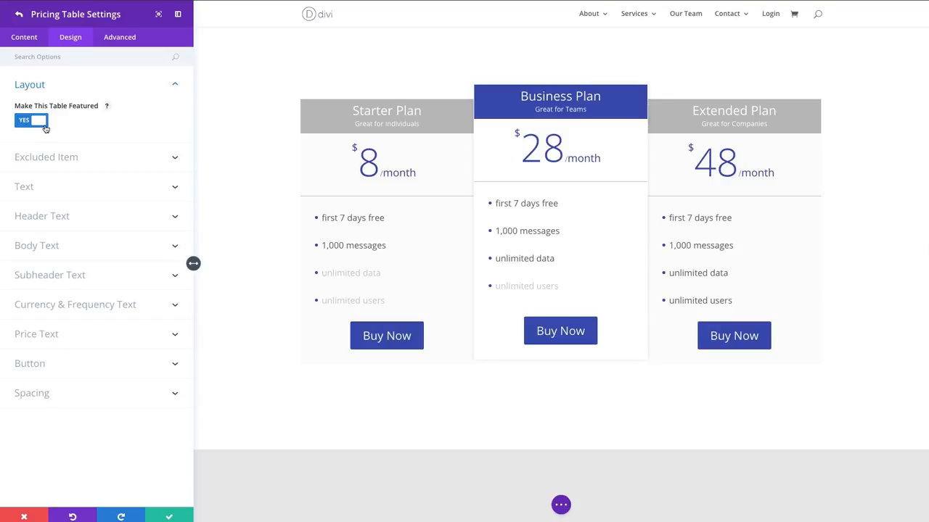
click(112, 90)
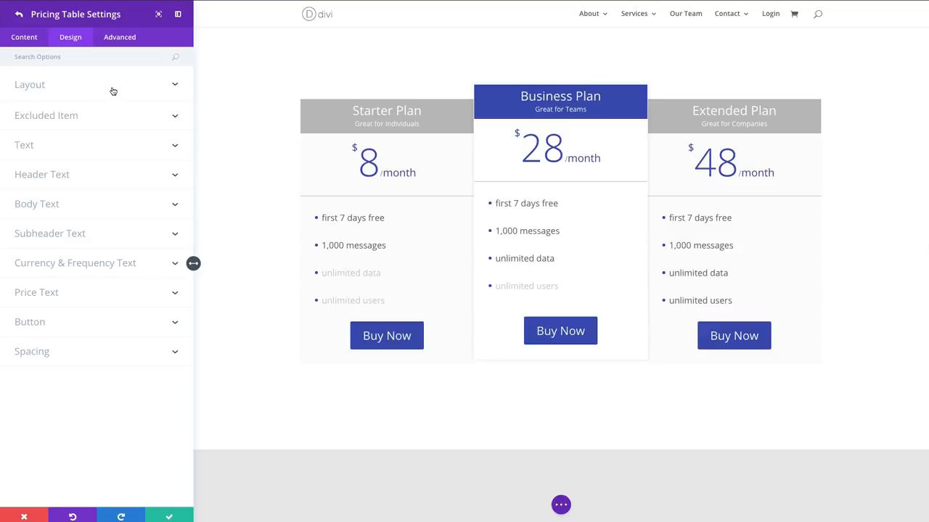
- Set the Business Plan's excluded item color to yellow, #edf000
click(54, 121)
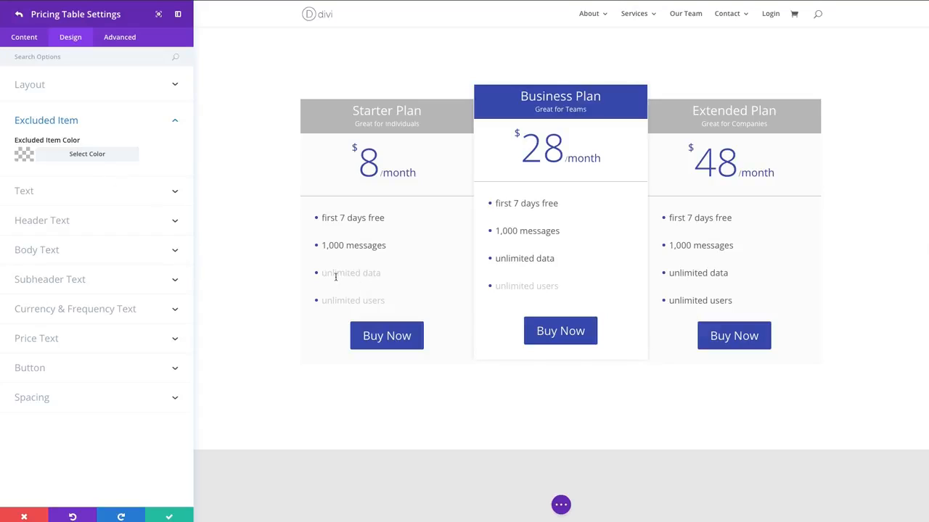
click(88, 155)
click(104, 259)
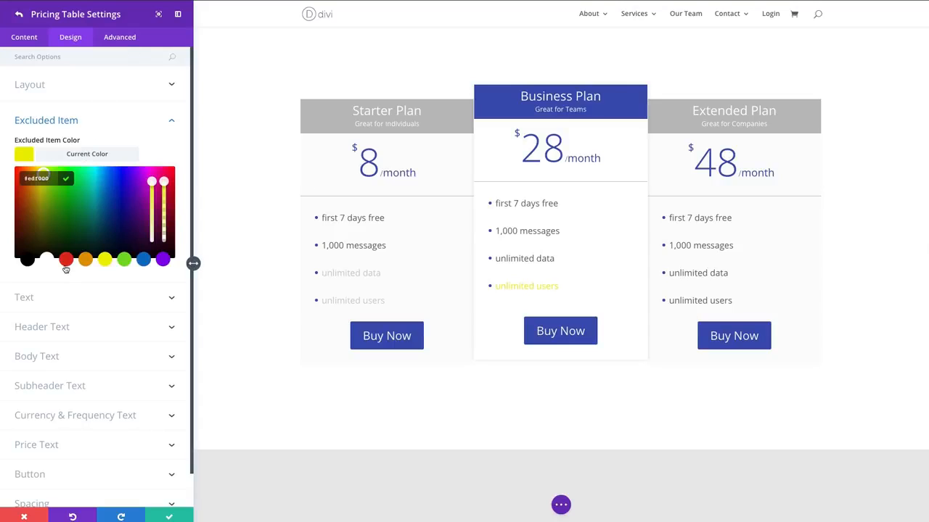
click(64, 180)
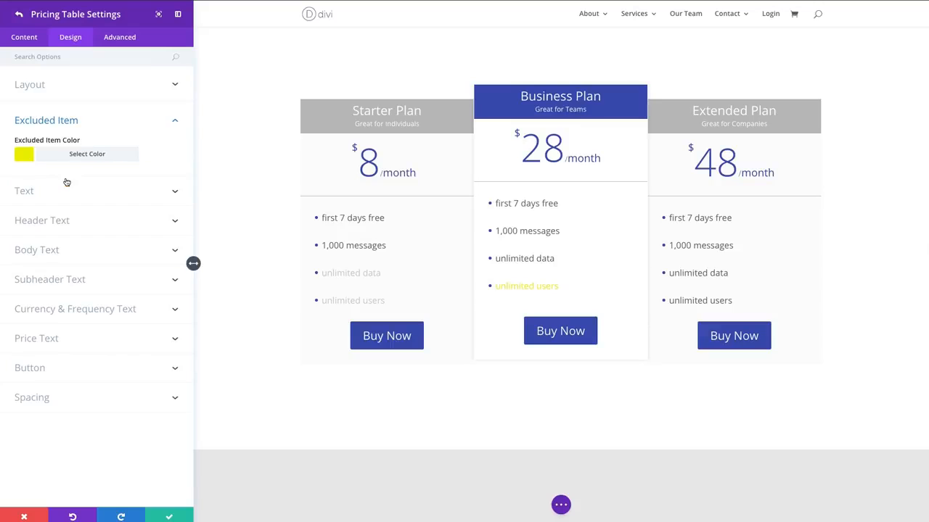
click(80, 153)
click(150, 141)
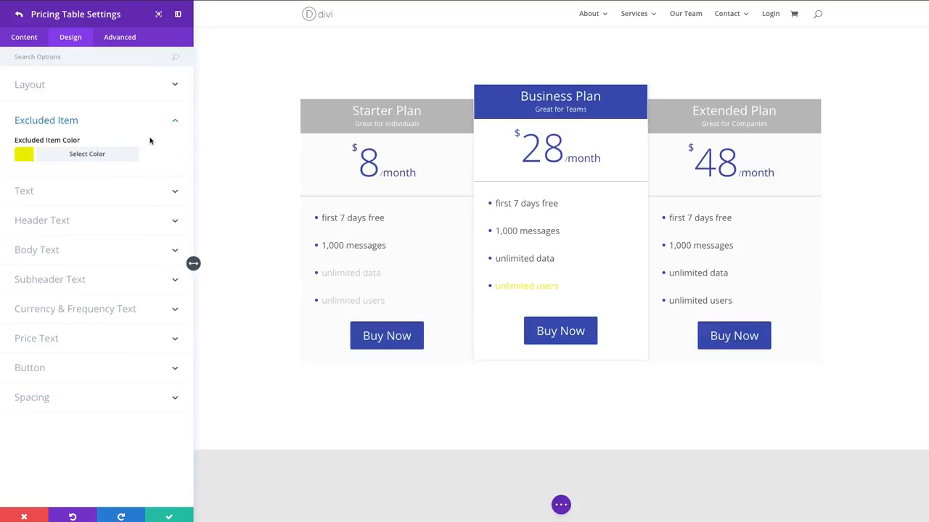